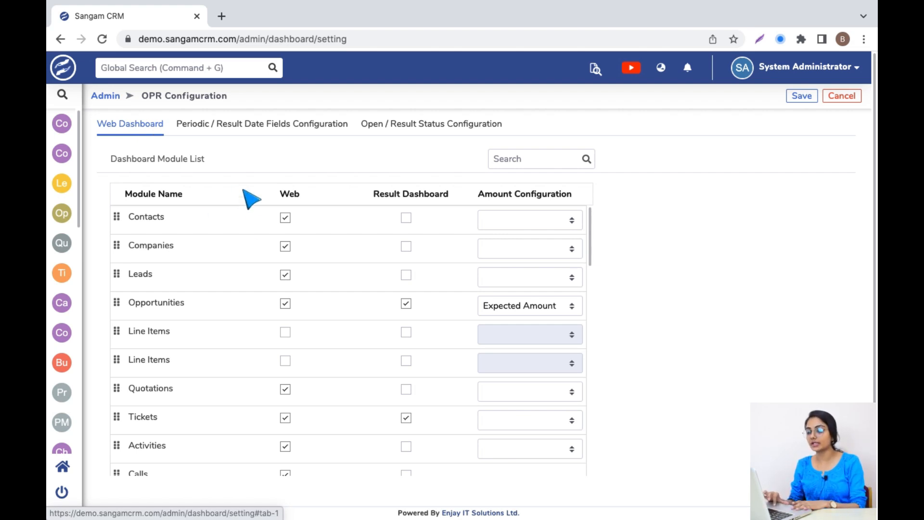
- Examine the Dashboard Module List for the modules enabled for Web and Result Dashboard and their amount configuration
scroll(283, 419, down, 5)
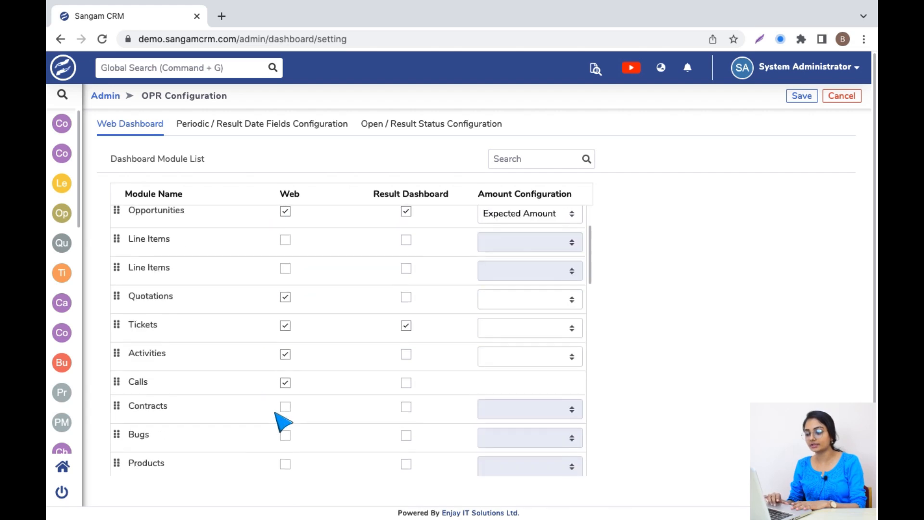
scroll(283, 422, up, 5)
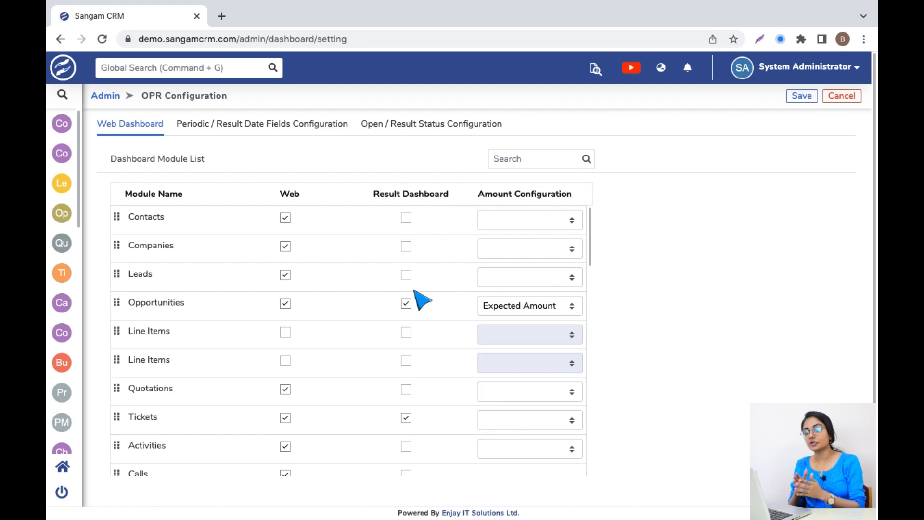
scroll(420, 300, down, 7)
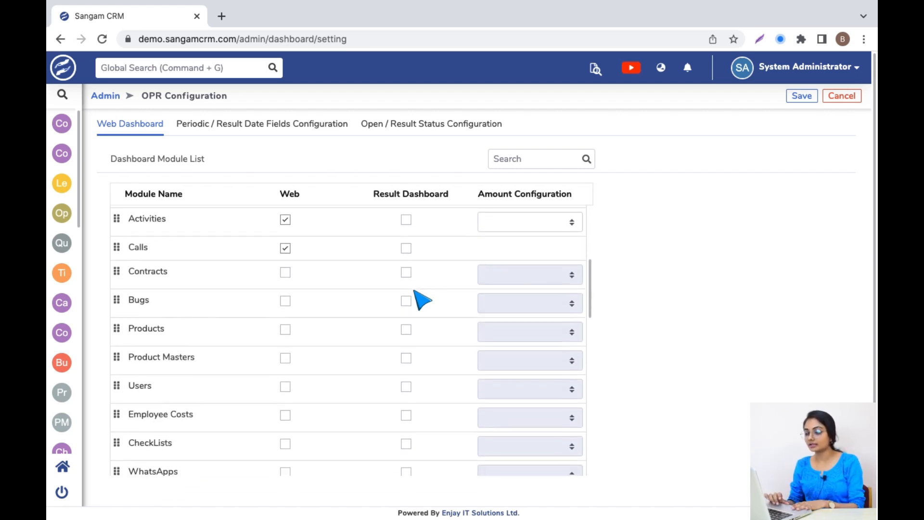
scroll(420, 299, up, 7)
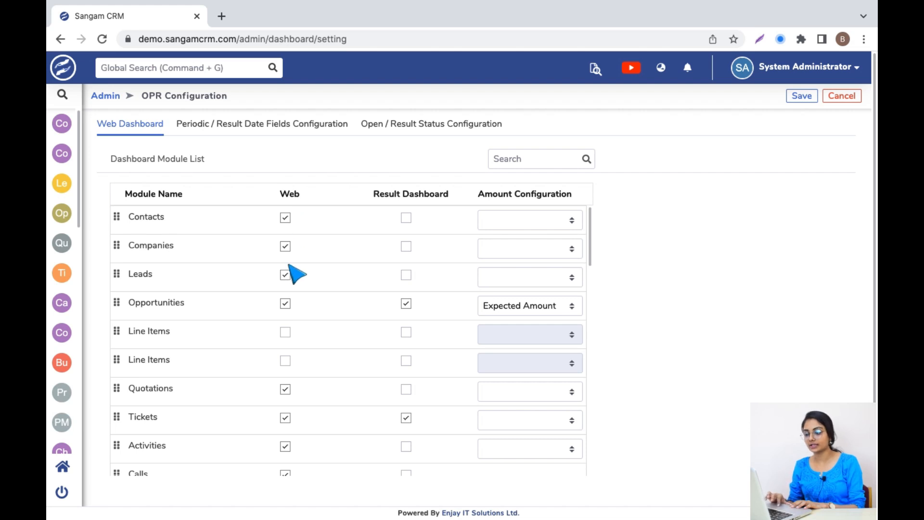
scroll(304, 315, down, 2)
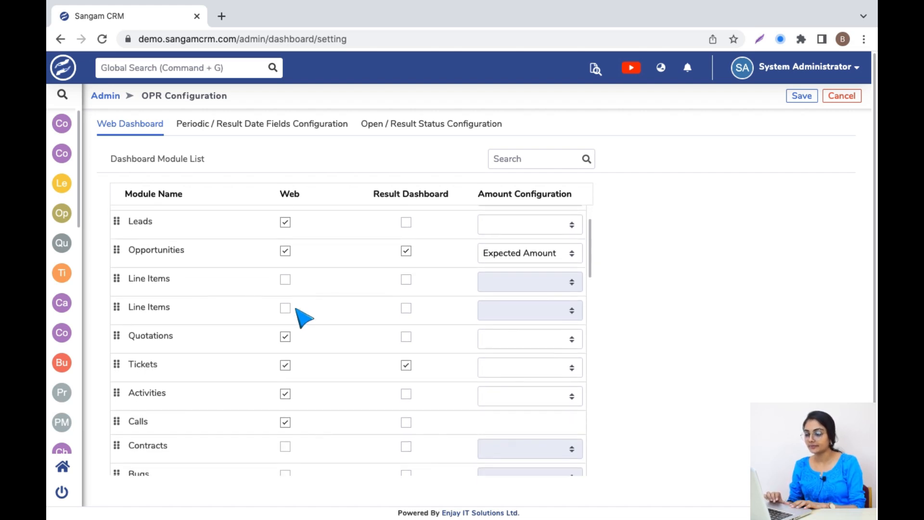
scroll(304, 315, up, 2)
scroll(184, 393, down, 7)
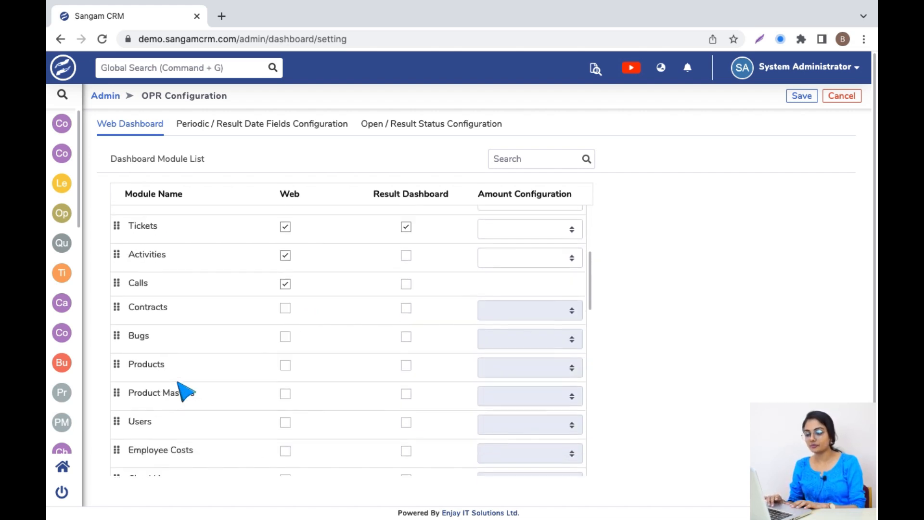
scroll(184, 393, down, 5)
scroll(185, 393, up, 8)
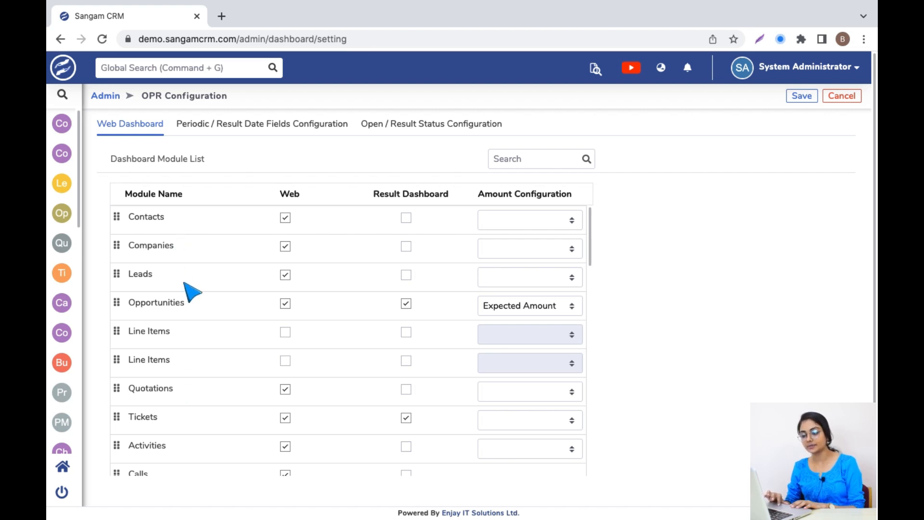
scroll(189, 305, down, 3)
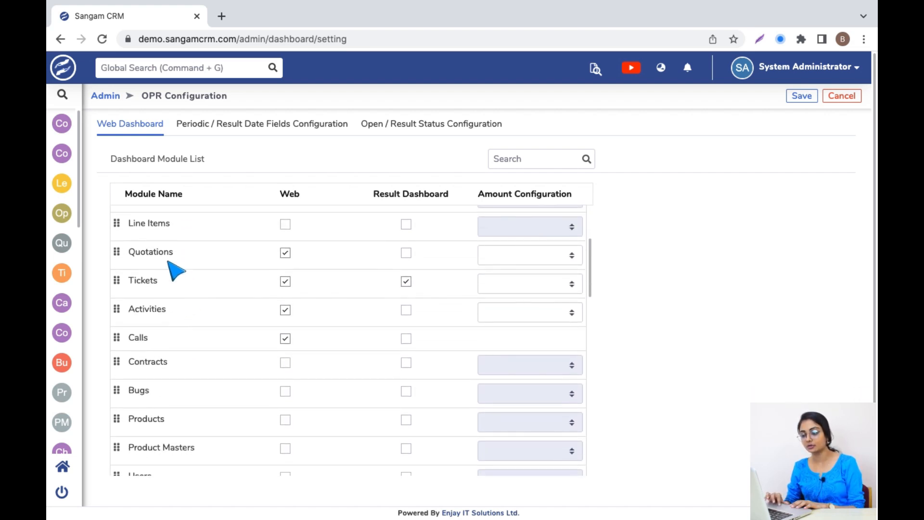
scroll(176, 352, down, 3)
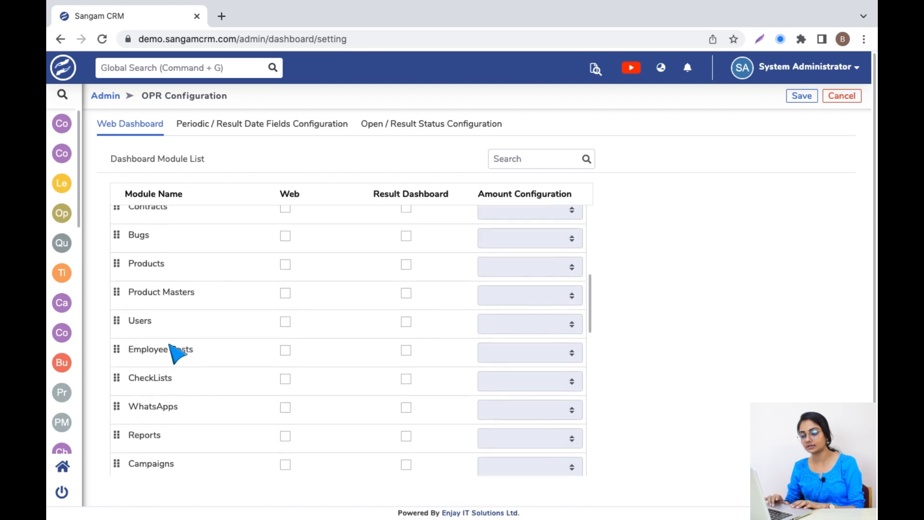
scroll(177, 354, down, 12)
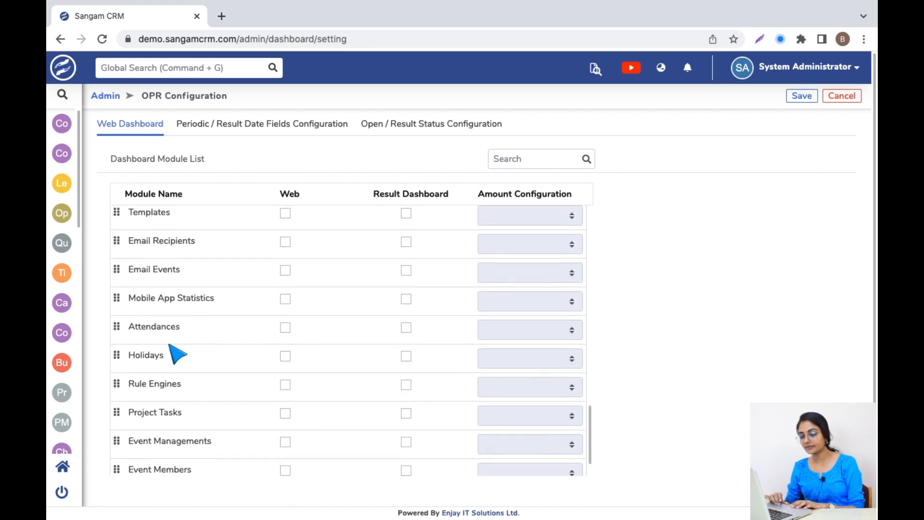
scroll(169, 345, up, 19)
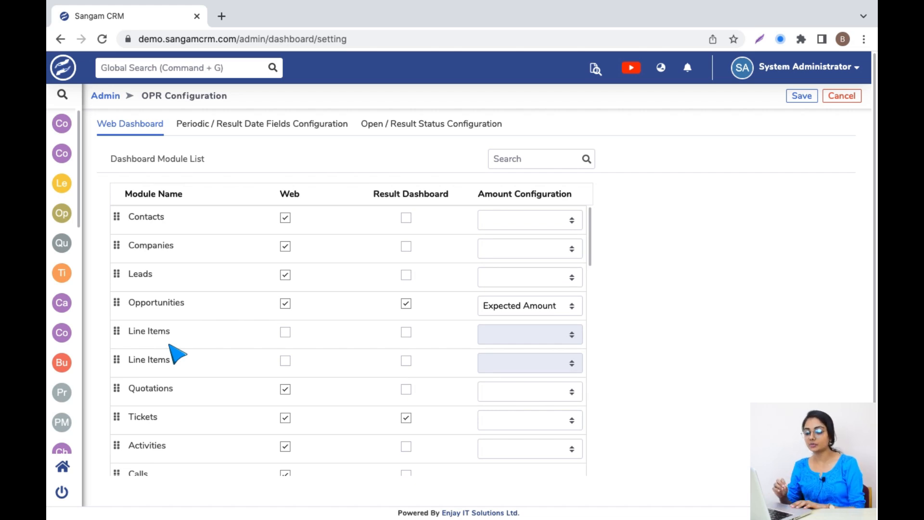
scroll(177, 353, down, 5)
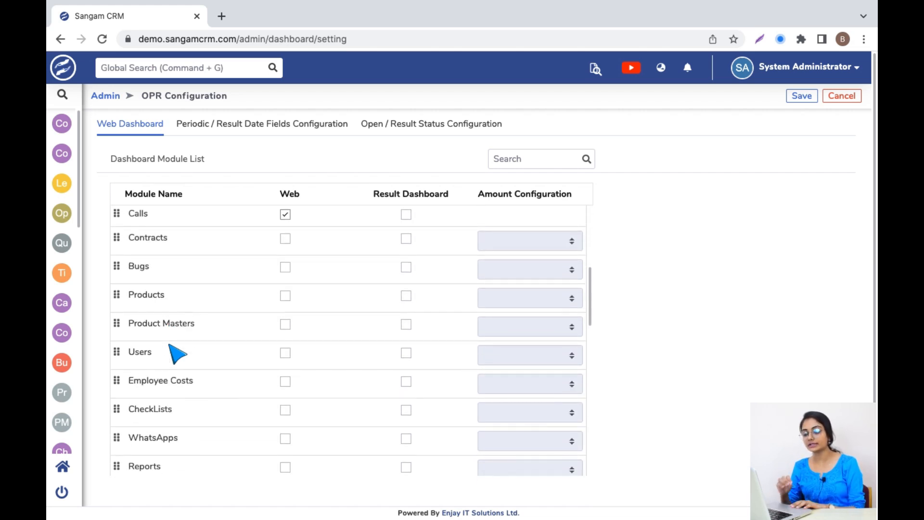
scroll(177, 354, down, 5)
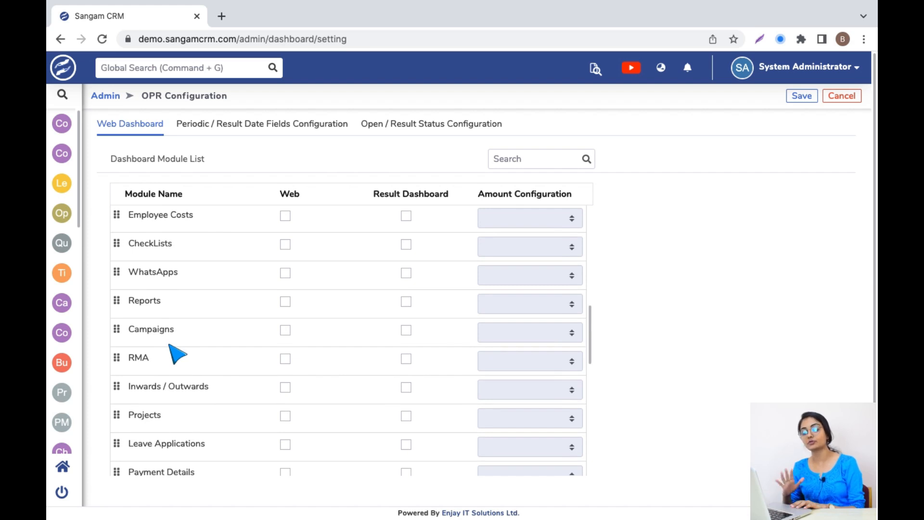
scroll(177, 354, down, 4)
scroll(177, 354, down, 5)
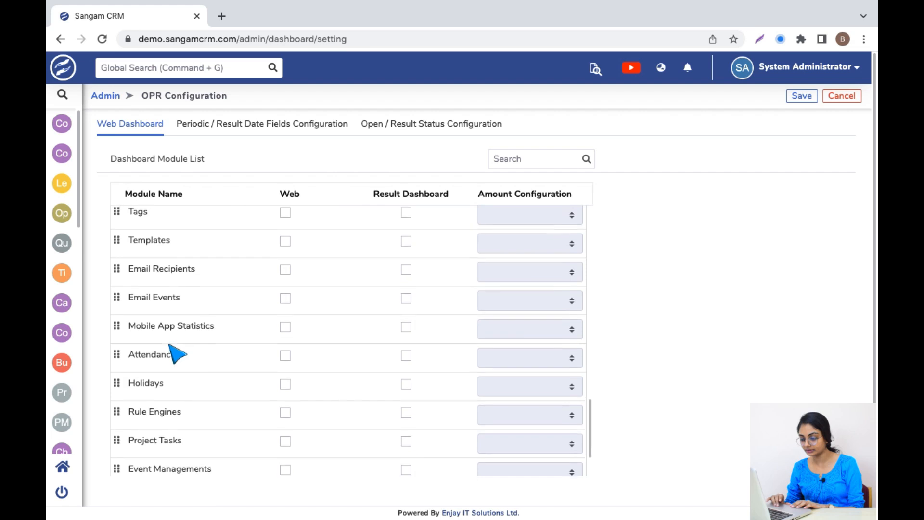
scroll(168, 344, up, 18)
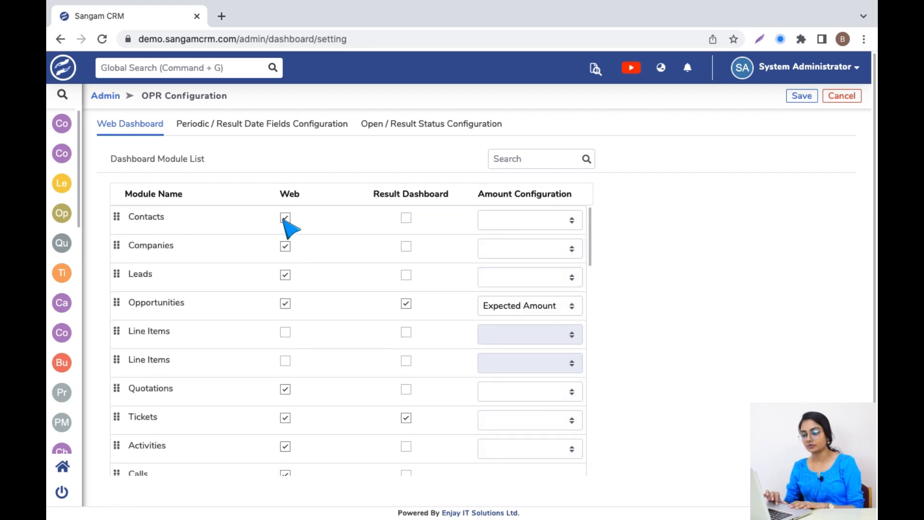
- Open the dashboard in a new browser tab, review its module tiles and return to OPR Configuration
right_click(58, 71)
click(108, 71)
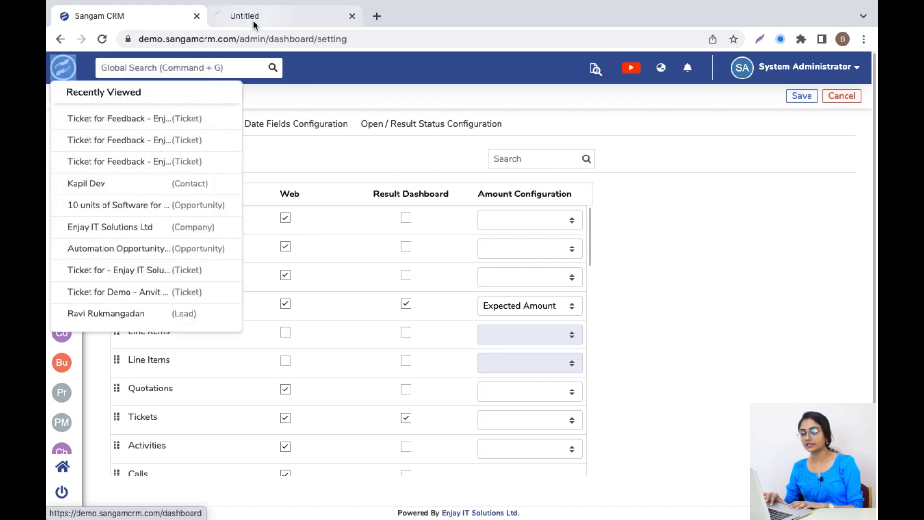
click(253, 19)
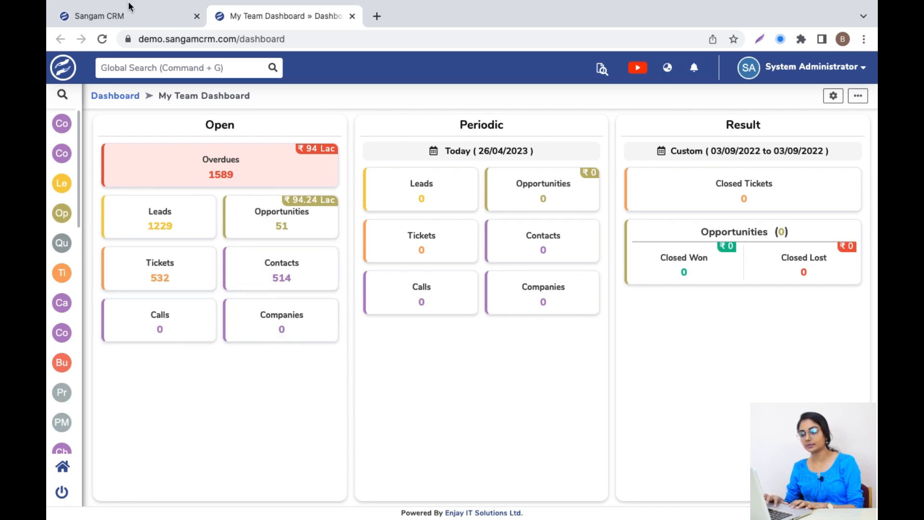
click(133, 21)
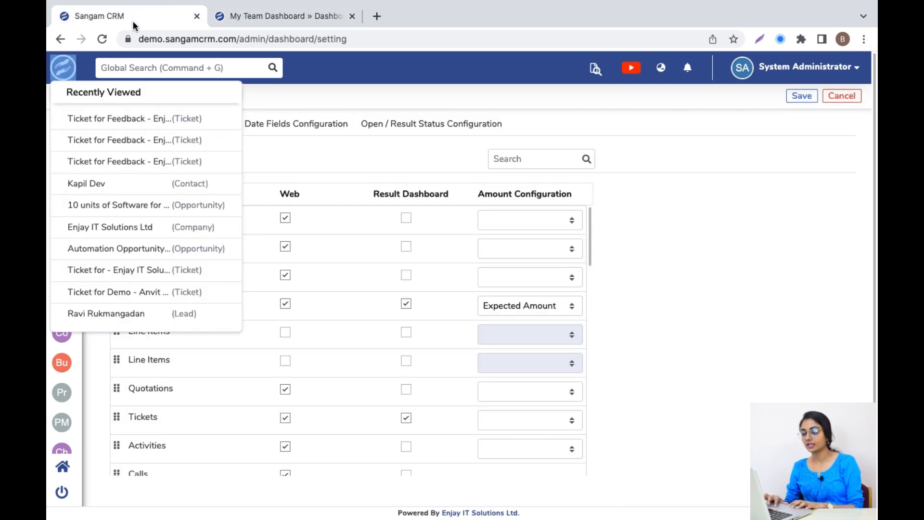
click(383, 166)
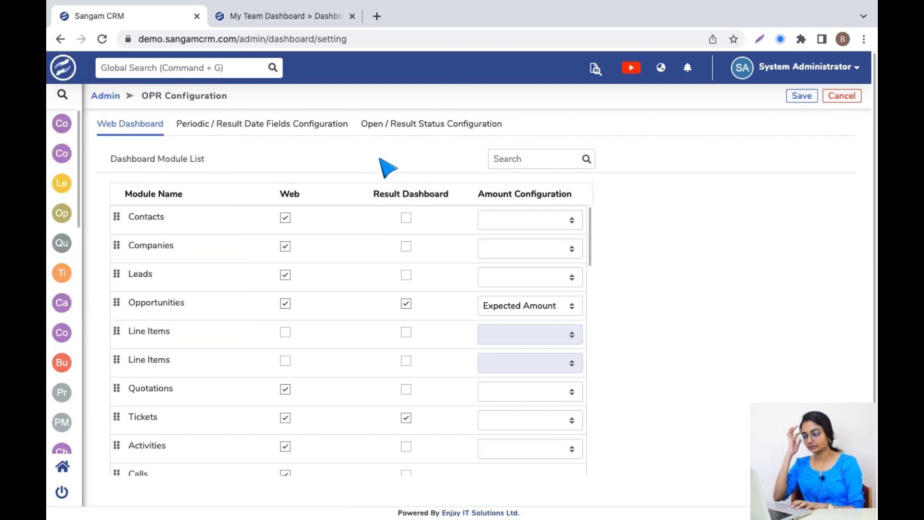
- Compare the modules enabled for Web in OPR Configuration with those offered in the team dashboard's settings
scroll(305, 347, down, 5)
scroll(270, 324, up, 1)
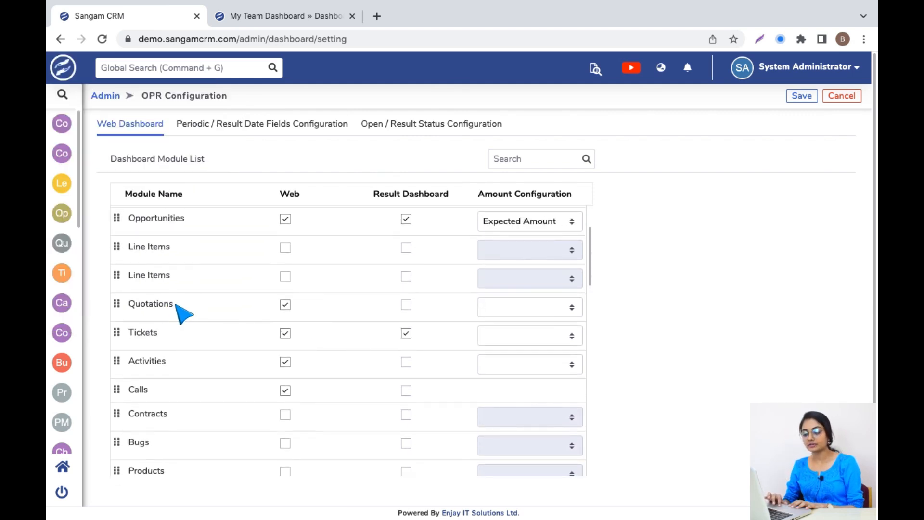
click(248, 13)
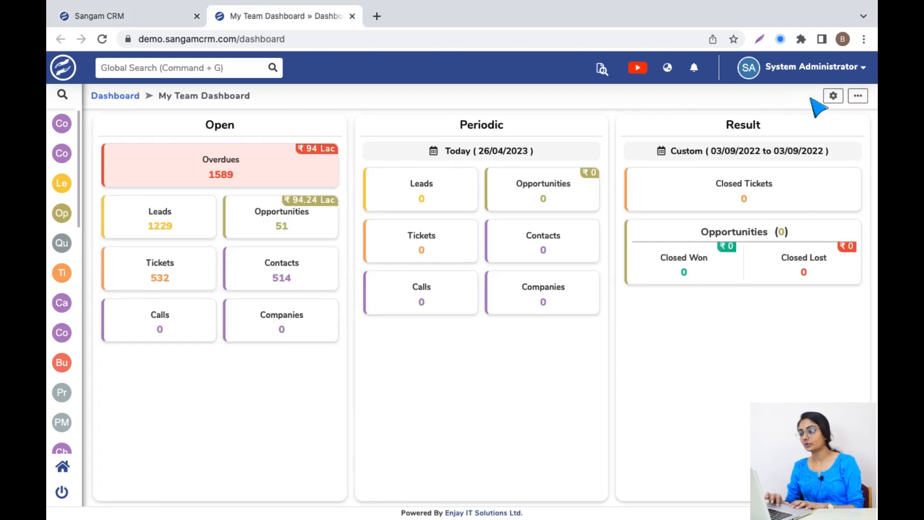
click(833, 96)
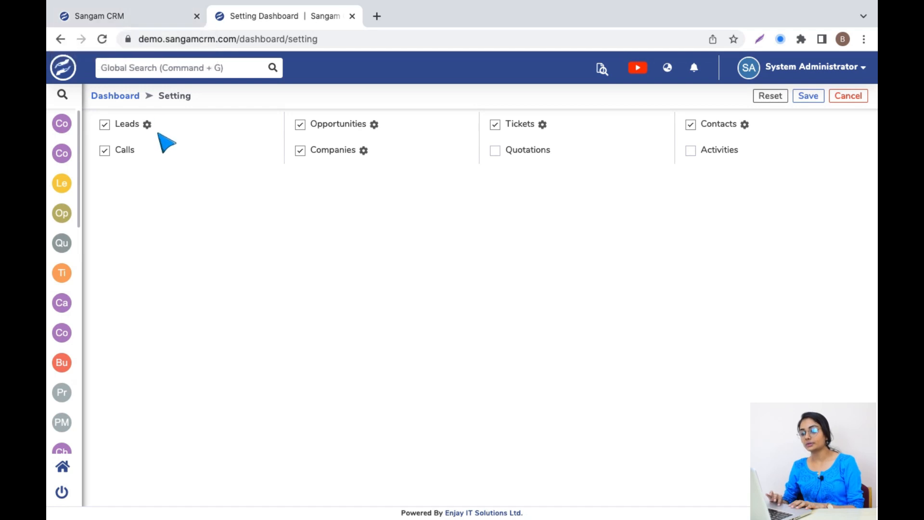
- Disable the Contacts module for Web in OPR Configuration's Dashboard Module List and save the configuration
click(130, 16)
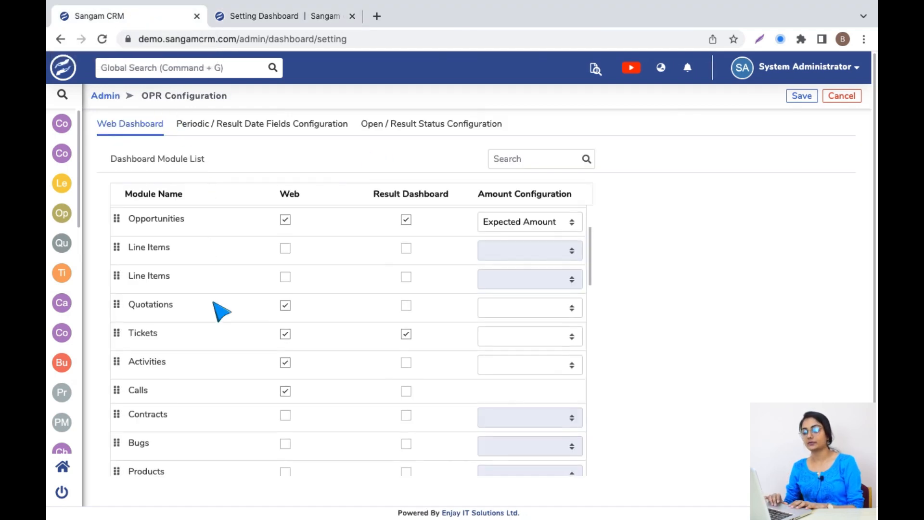
scroll(217, 310, up, 3)
scroll(216, 309, down, 3)
scroll(226, 299, up, 2)
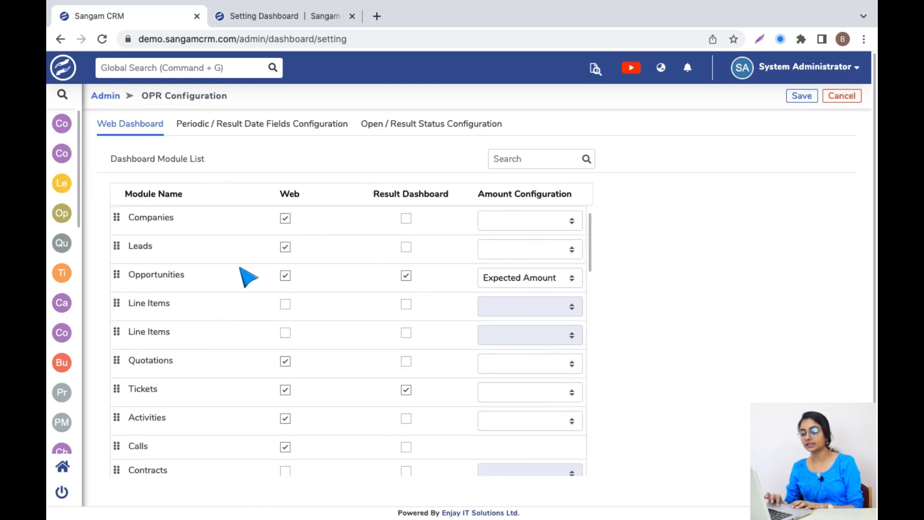
scroll(295, 284, up, 1)
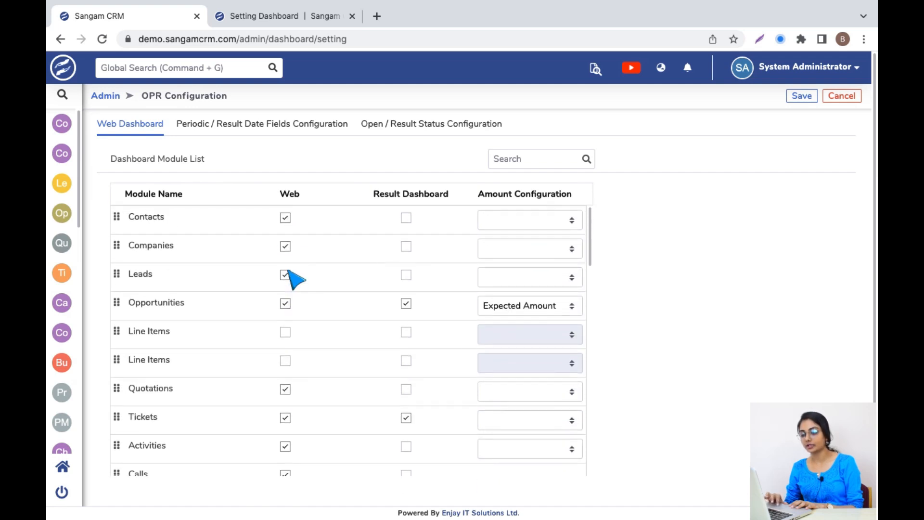
click(286, 218)
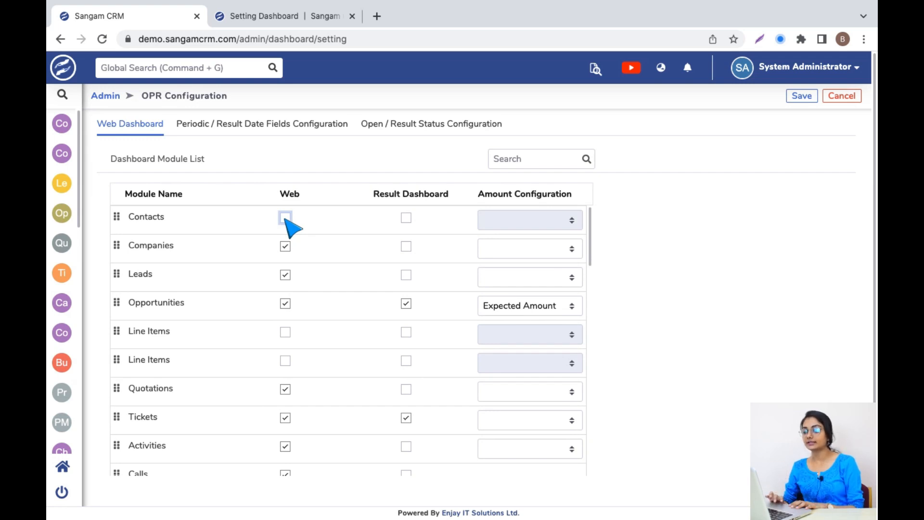
click(813, 96)
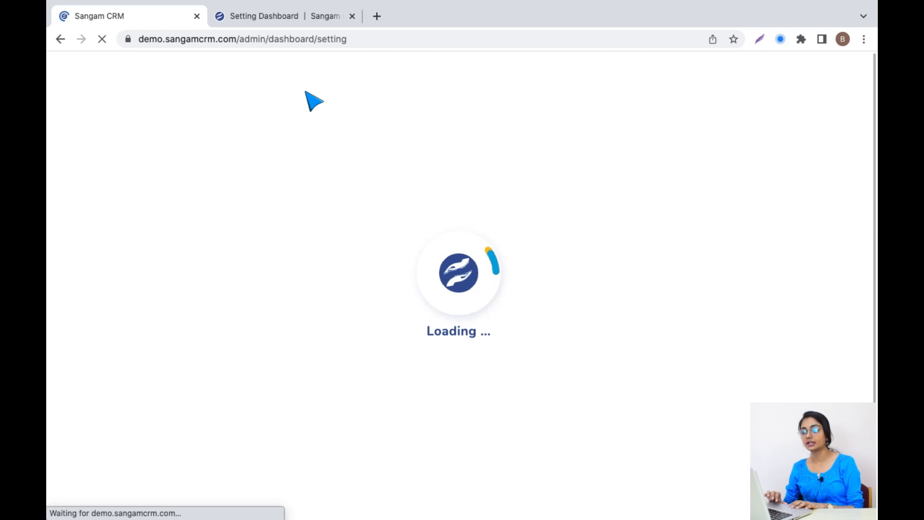
- Return to My Team Dashboard from its settings page and check which module tiles it shows
click(273, 17)
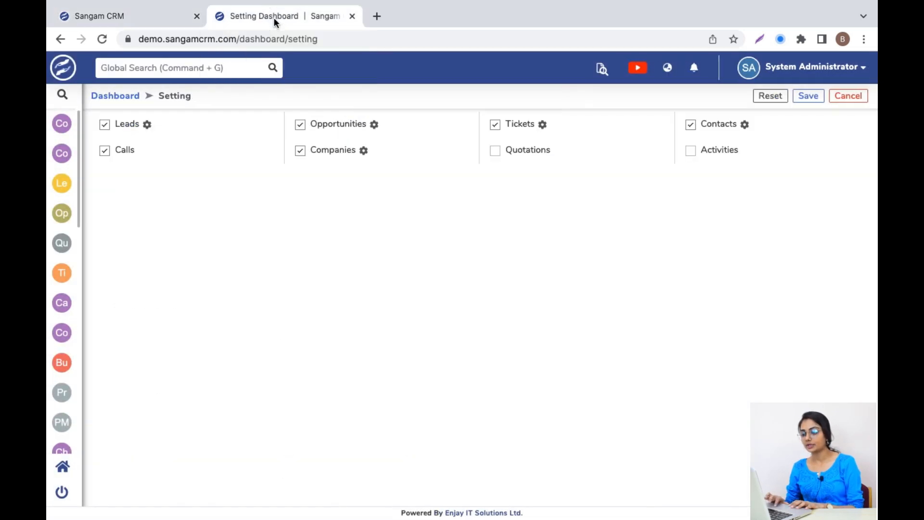
click(105, 95)
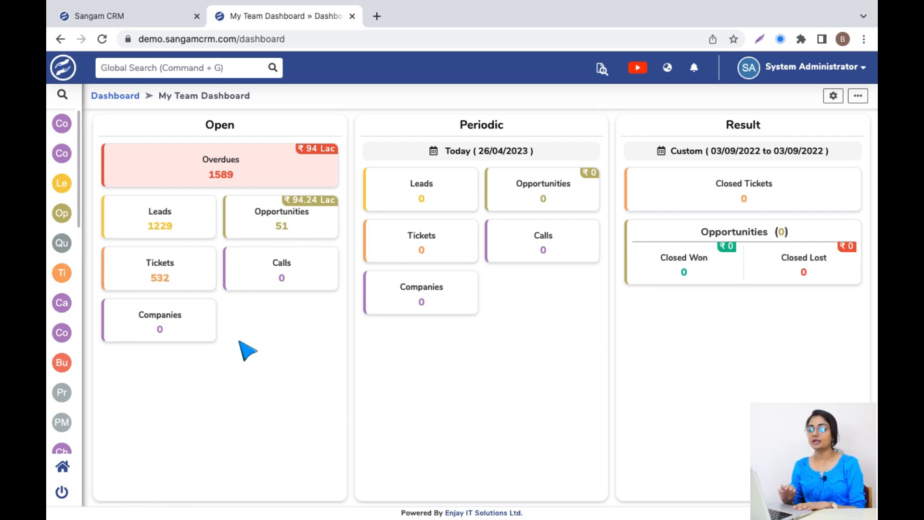
- Enable the Contacts module for Web in OPR Configuration again, save, and reload My Team Dashboard
click(151, 19)
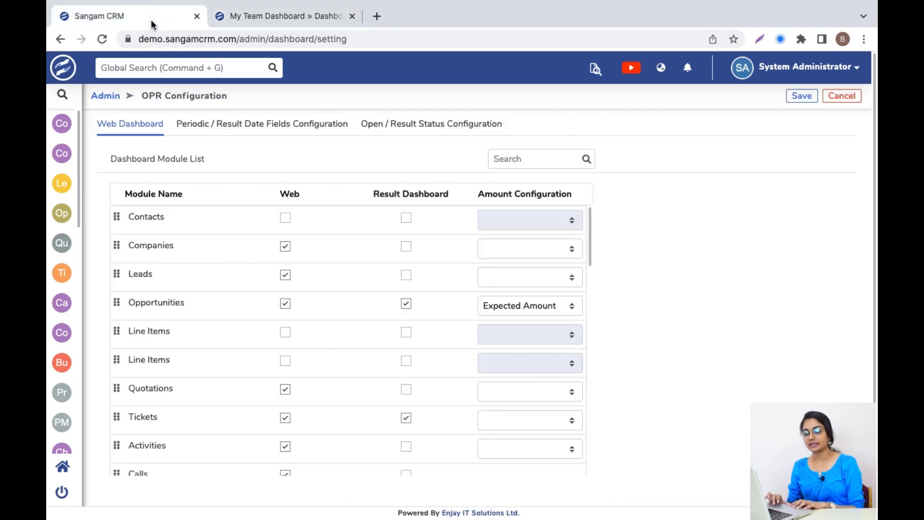
click(286, 220)
click(795, 97)
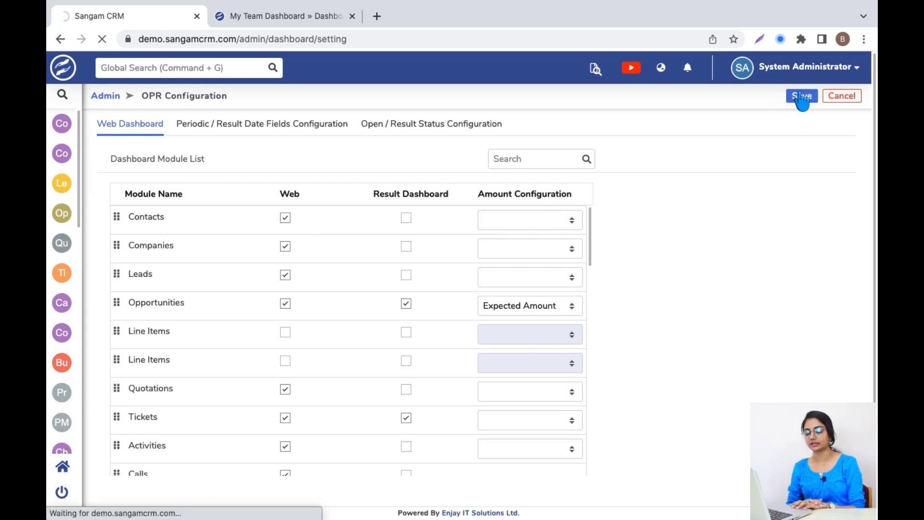
click(290, 24)
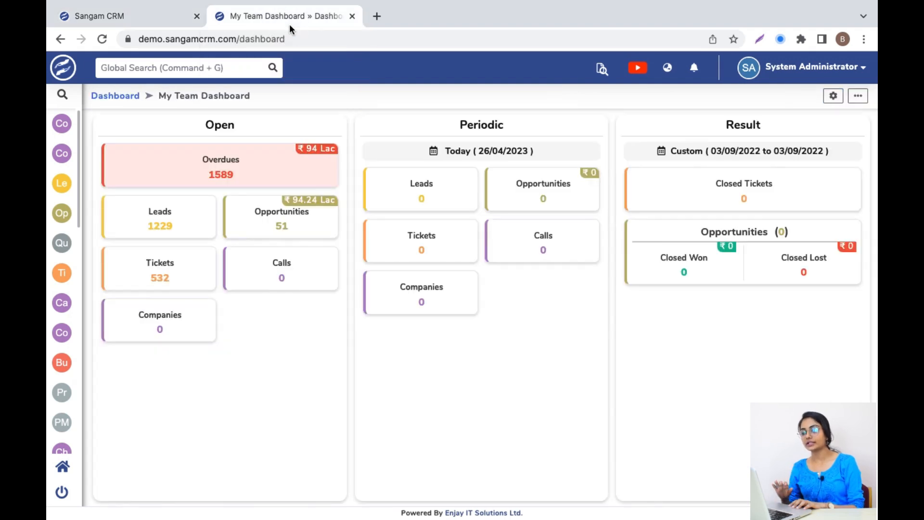
click(245, 146)
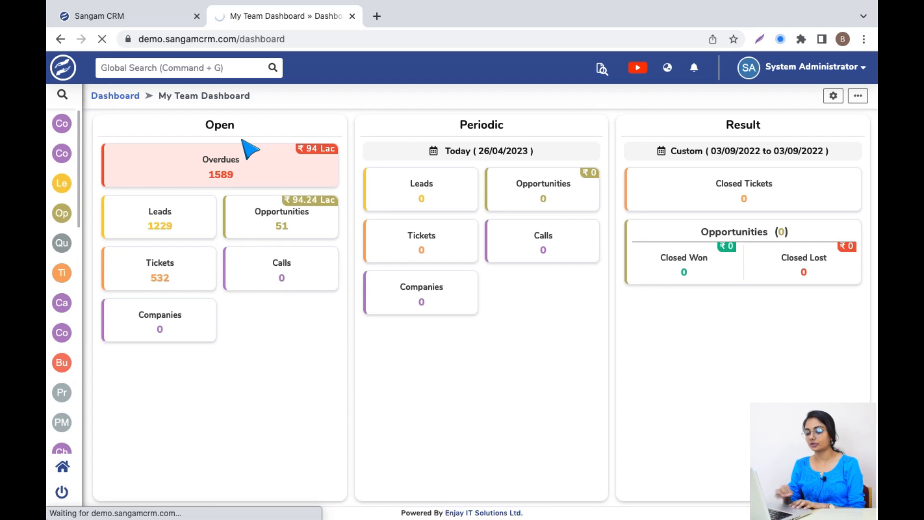
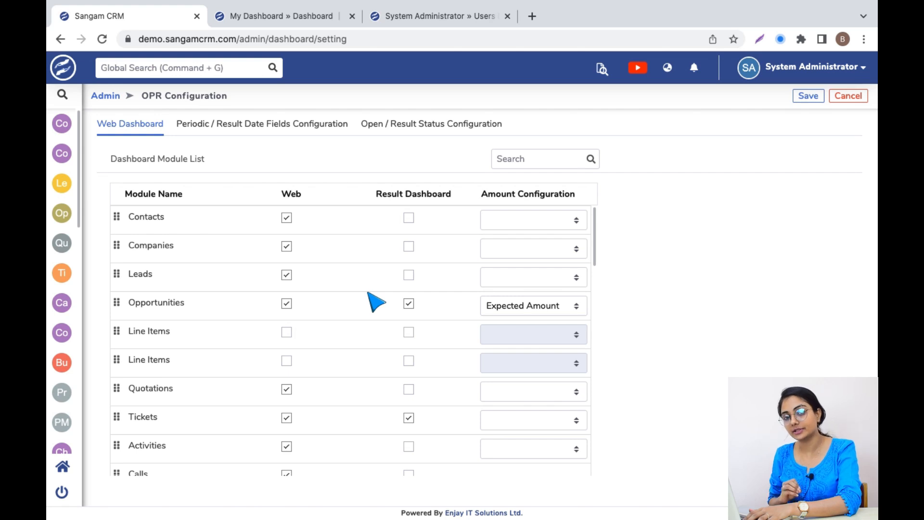
- Switch to My Dashboard to review its Open, Periodic and Result modules
click(308, 19)
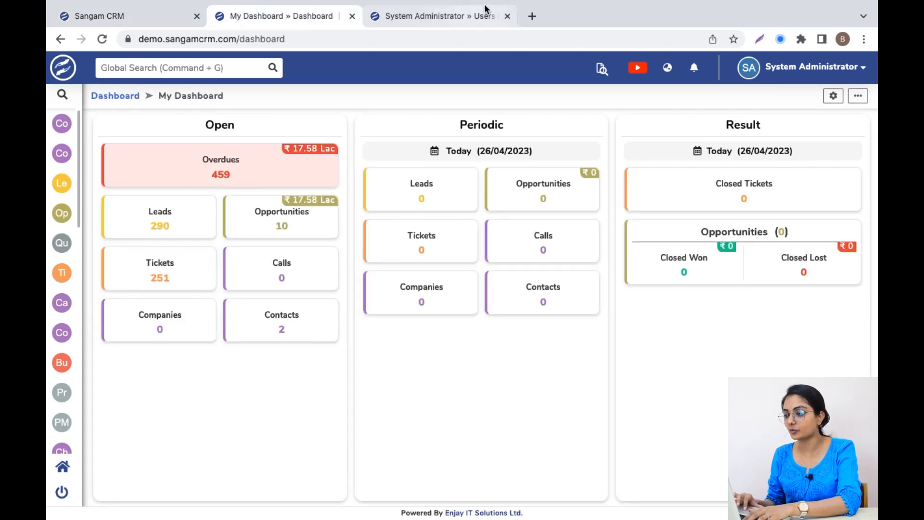
- Enable the Leads module for the Result Dashboard in OPR Configuration's Dashboard Module List and save the configuration
click(507, 16)
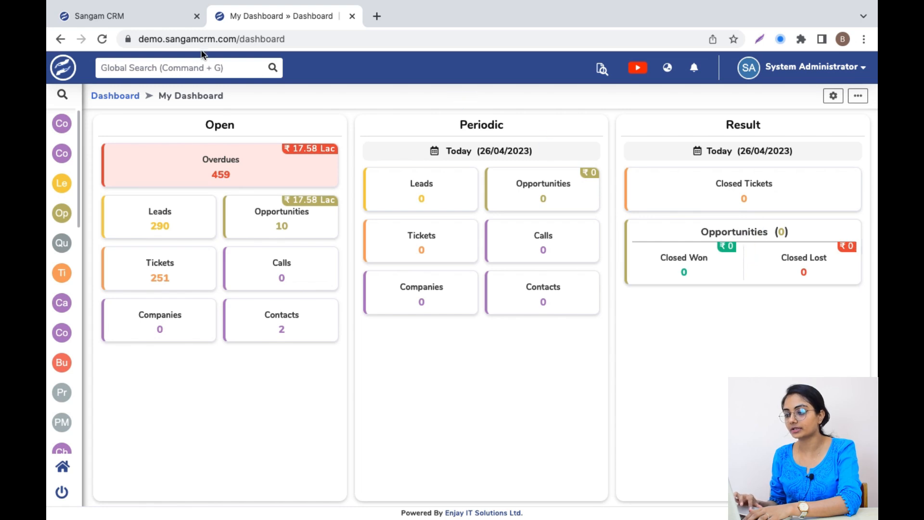
click(159, 22)
scroll(283, 351, down, 2)
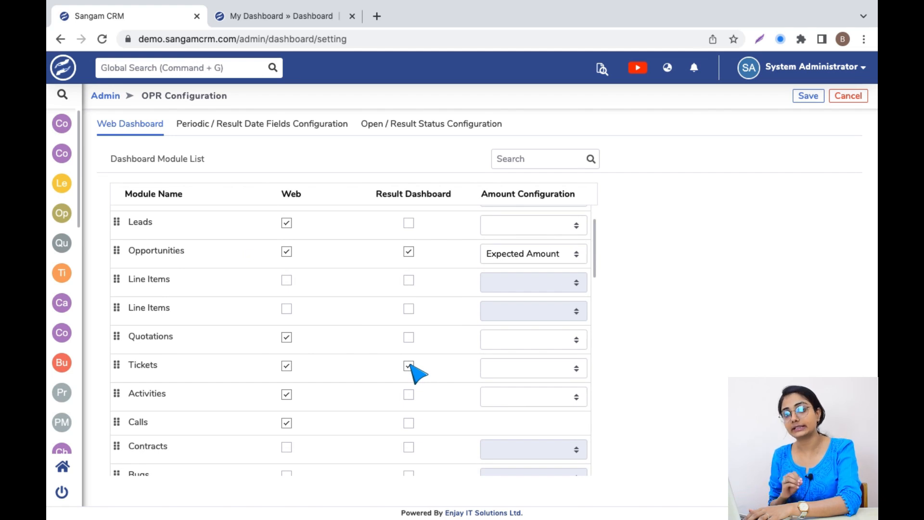
click(409, 224)
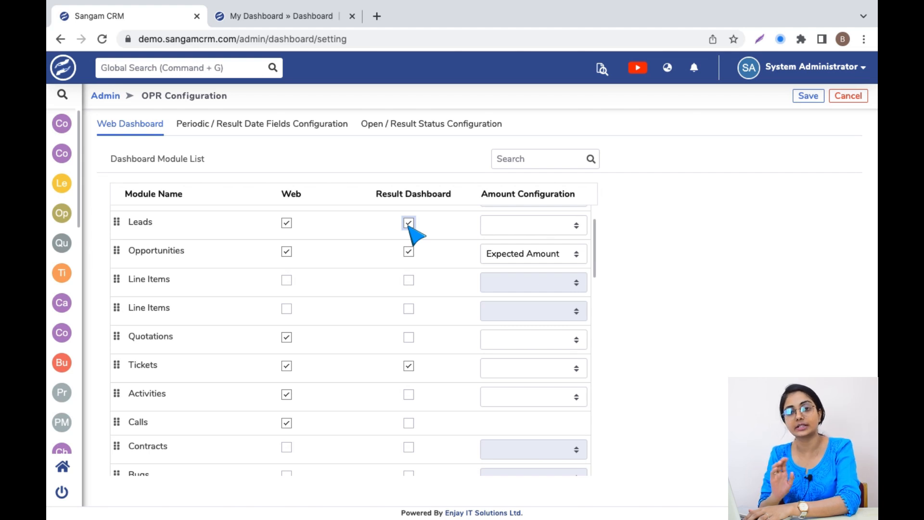
click(813, 98)
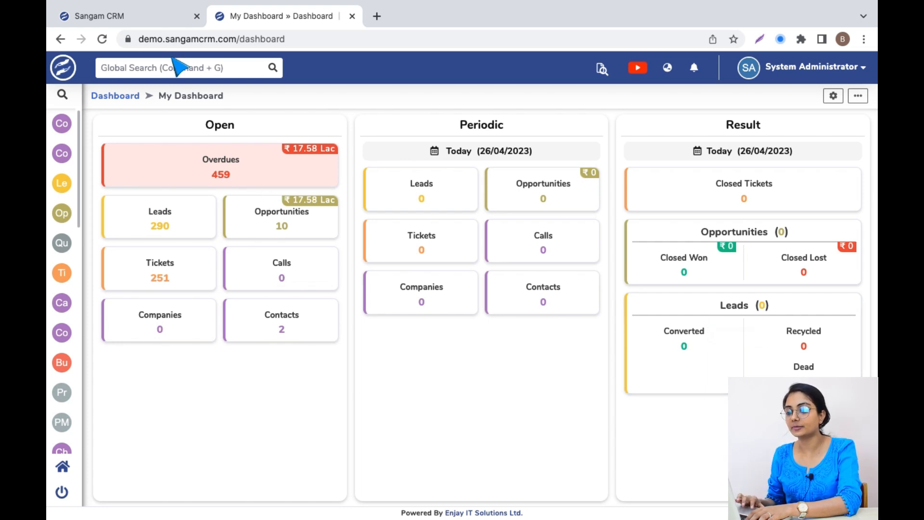
- Return to OPR Configuration and check the Amount Configuration options available for the Opportunities module
click(155, 19)
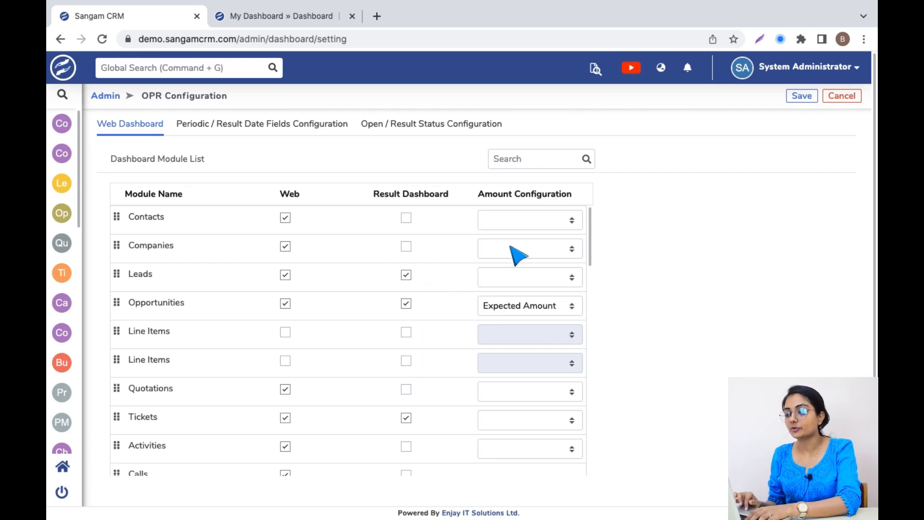
click(507, 311)
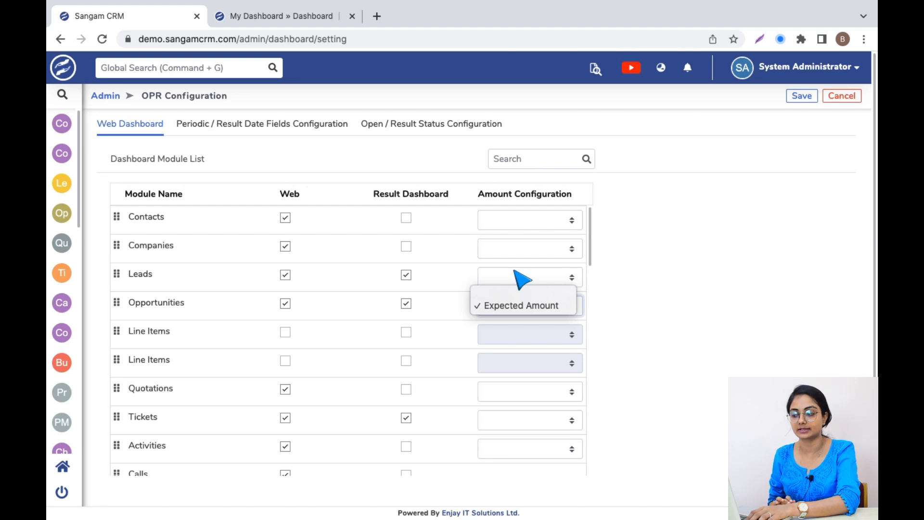
click(647, 345)
- Set the Tickets module's Amount Configuration to Ticket Charges in the Dashboard Module List and save the configuration
scroll(550, 383, down, 3)
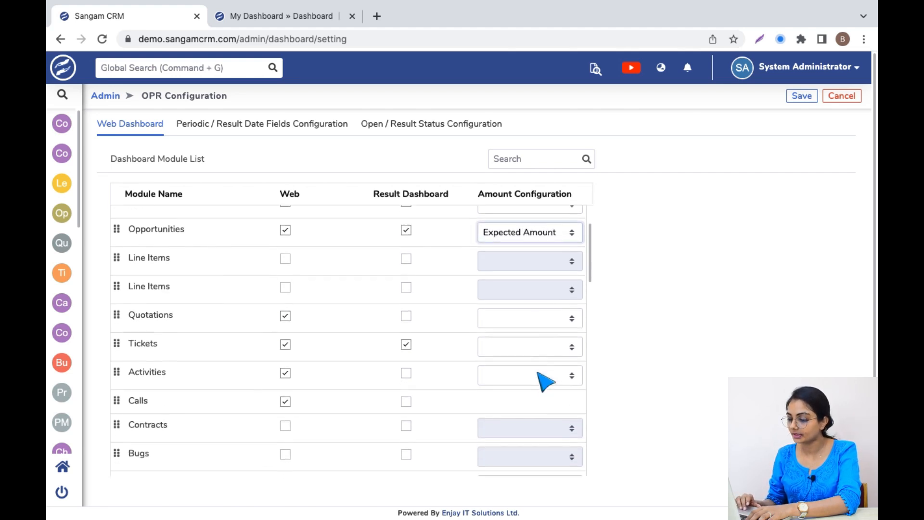
click(532, 299)
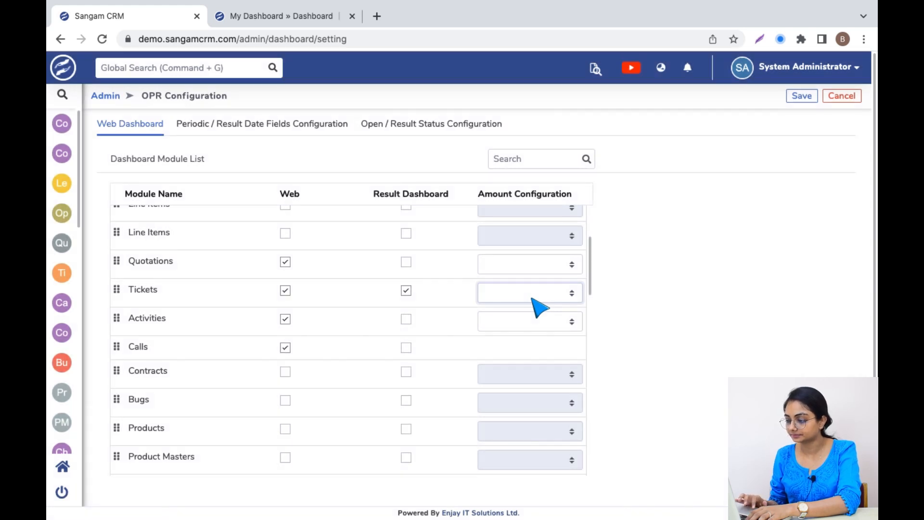
click(526, 291)
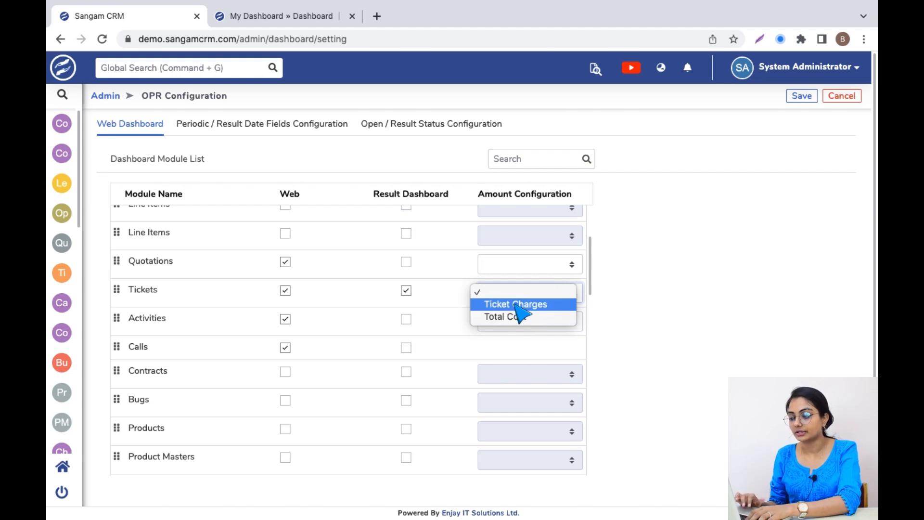
click(516, 304)
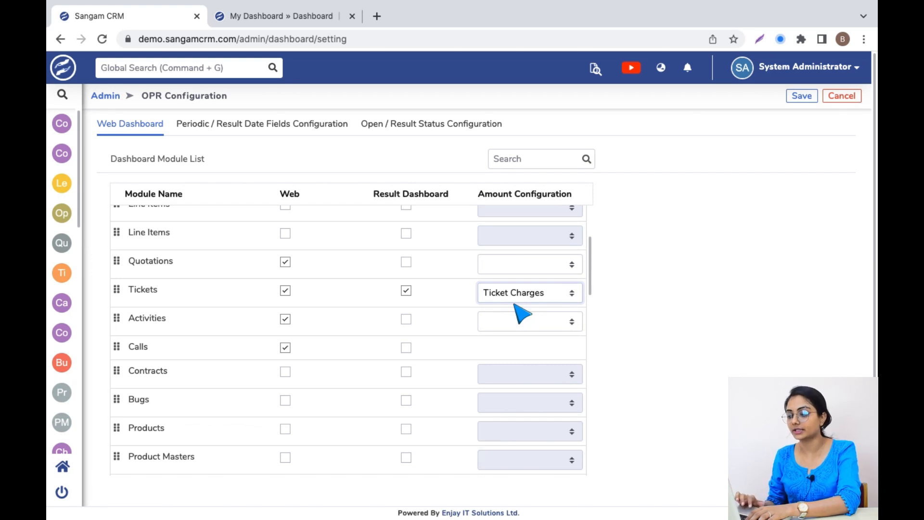
click(799, 99)
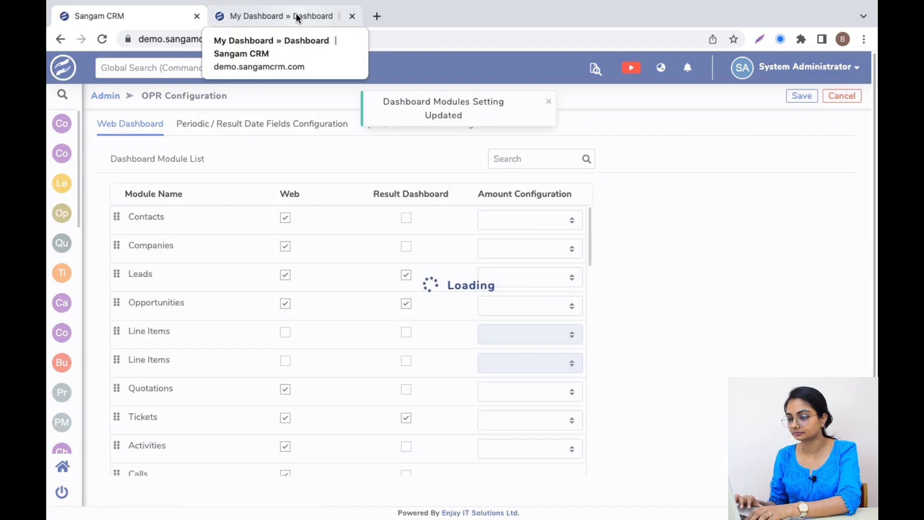
- Reload My Dashboard and check the amount badges on its Tickets tiles
click(289, 16)
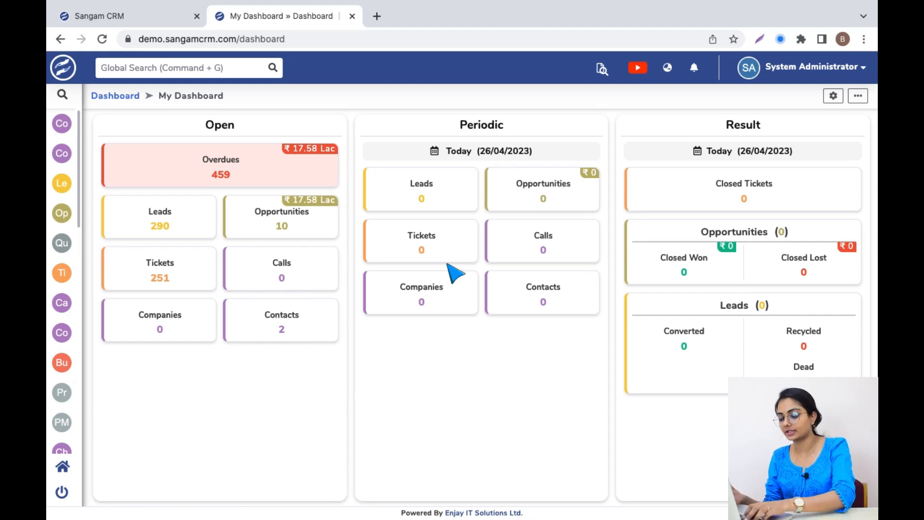
click(449, 265)
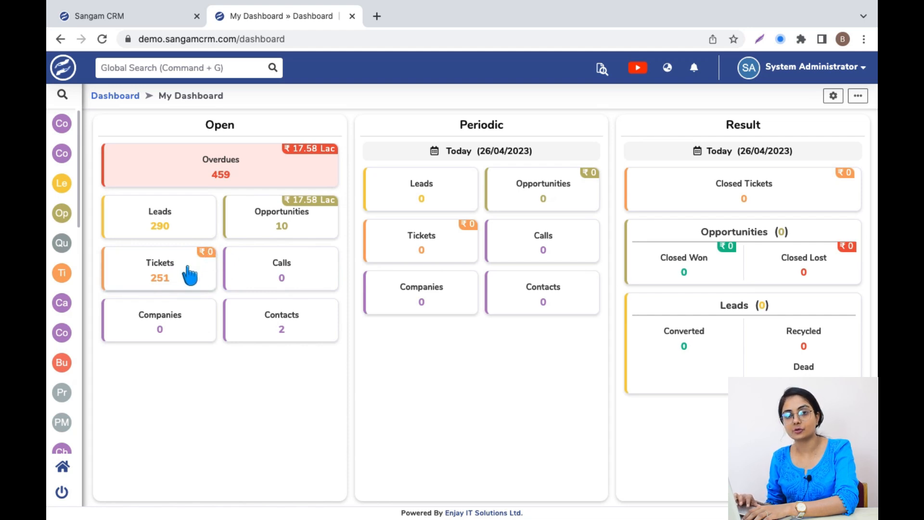
mouse_move(189, 275)
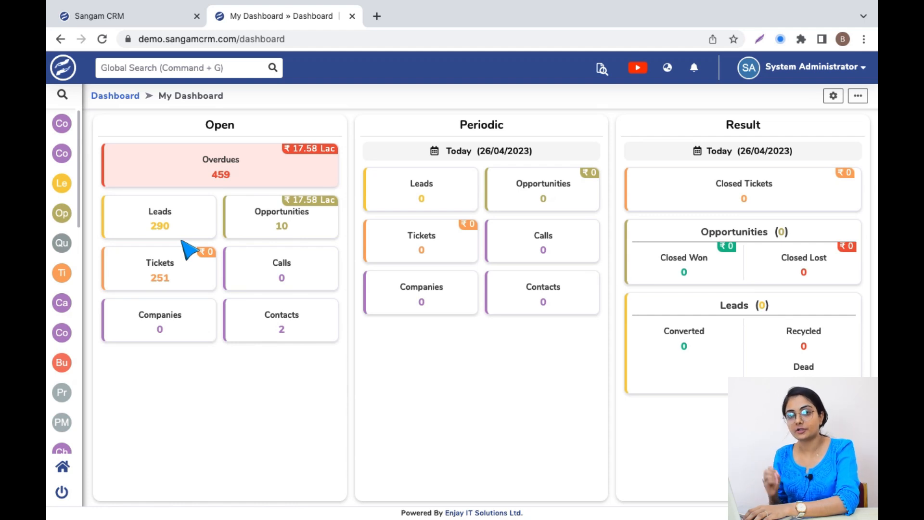
- Review the Dashboard Module List in OPR Configuration and open the Periodic / Result Date Fields Configuration
click(140, 14)
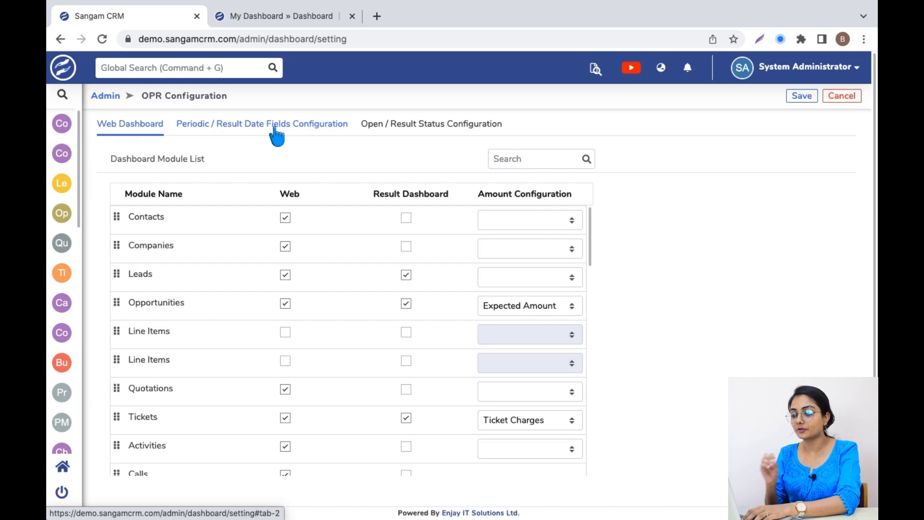
scroll(345, 319, down, 5)
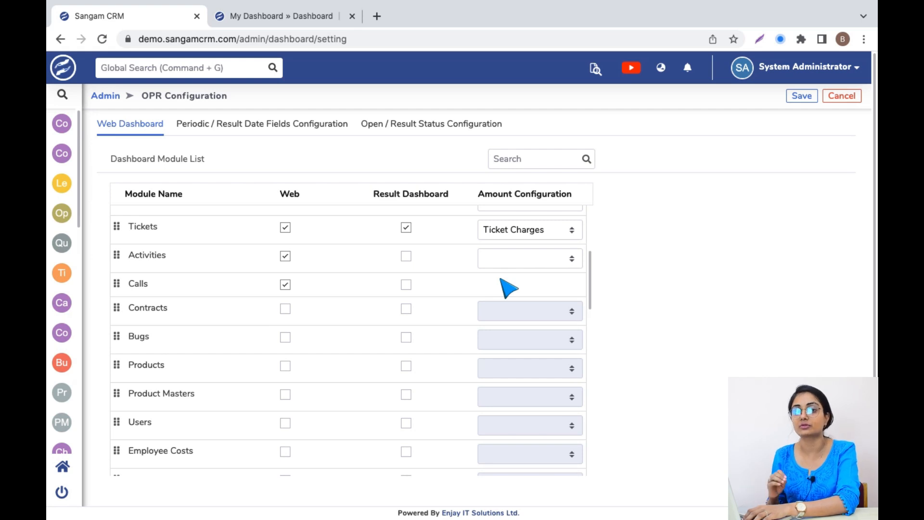
click(252, 132)
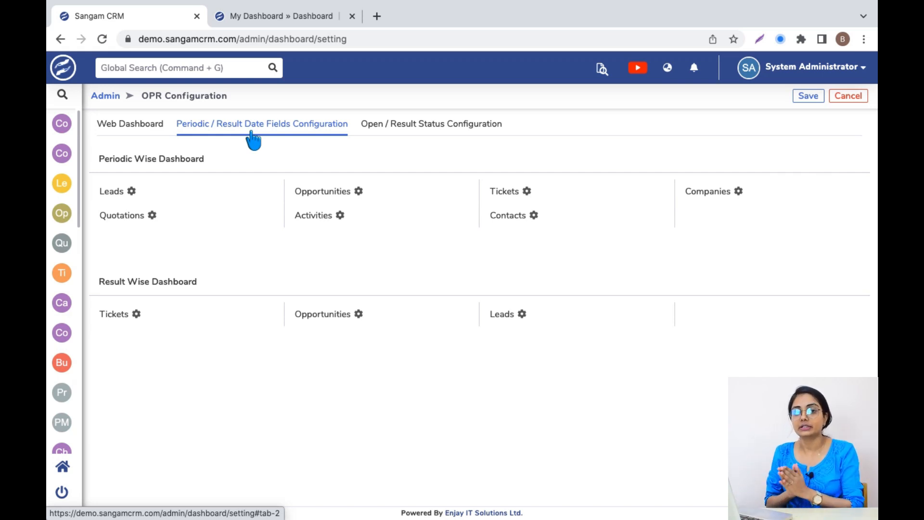
- View the Periodic section's Date Setting options on My Dashboard and return to OPR Configuration
click(284, 20)
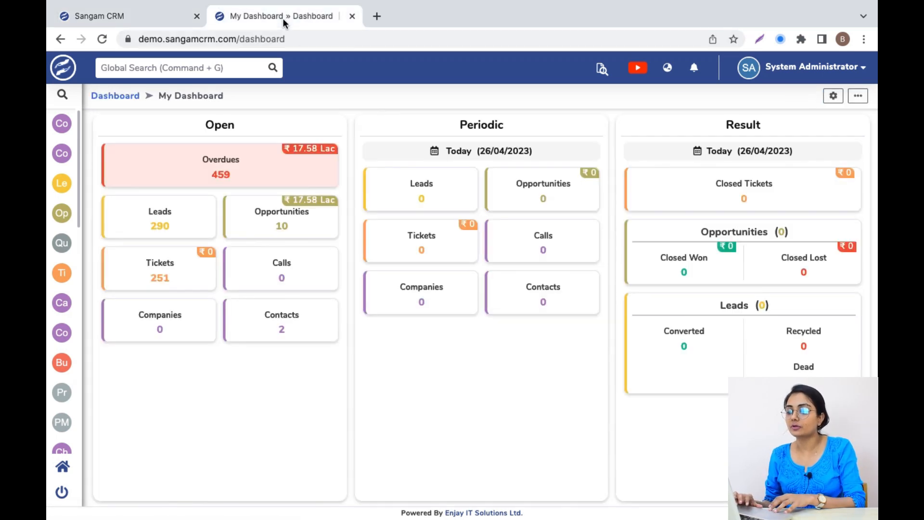
click(468, 154)
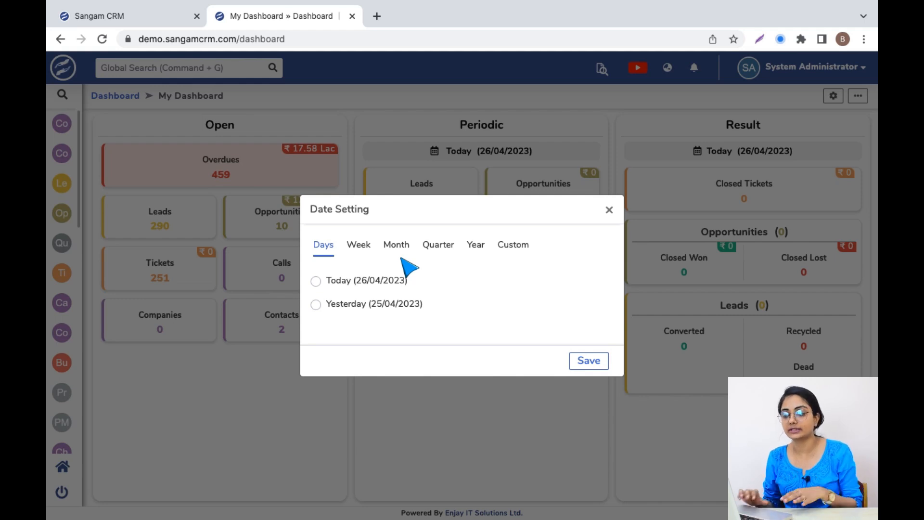
click(159, 16)
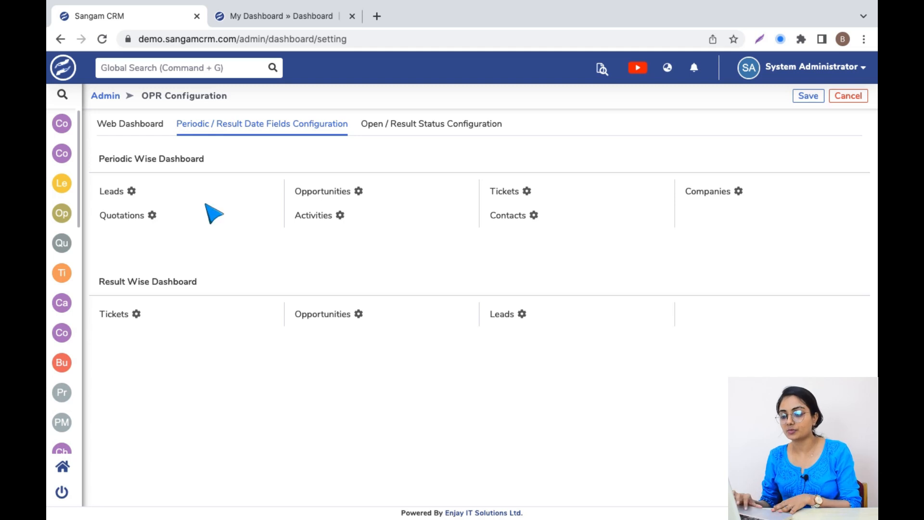
- Examine the Primary Grouping date fields for Leads and Activities under Periodic Wise Dashboard
click(132, 191)
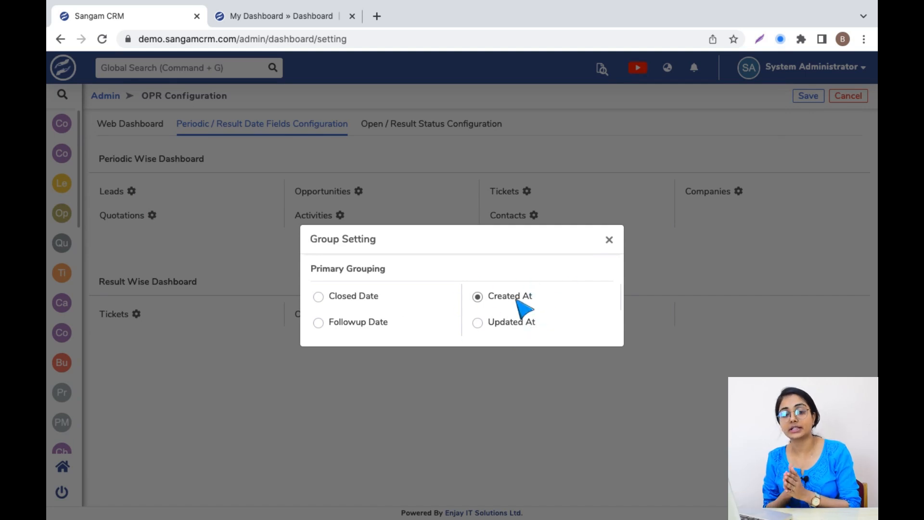
click(609, 240)
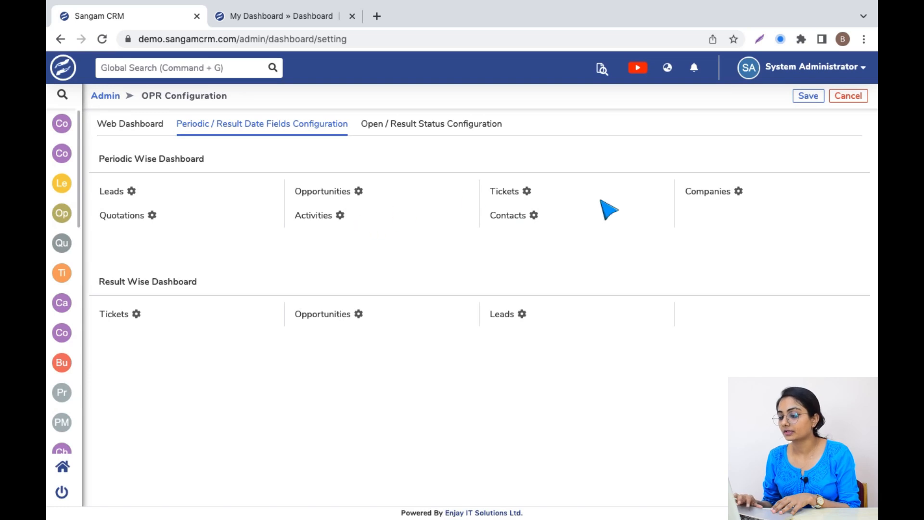
click(340, 215)
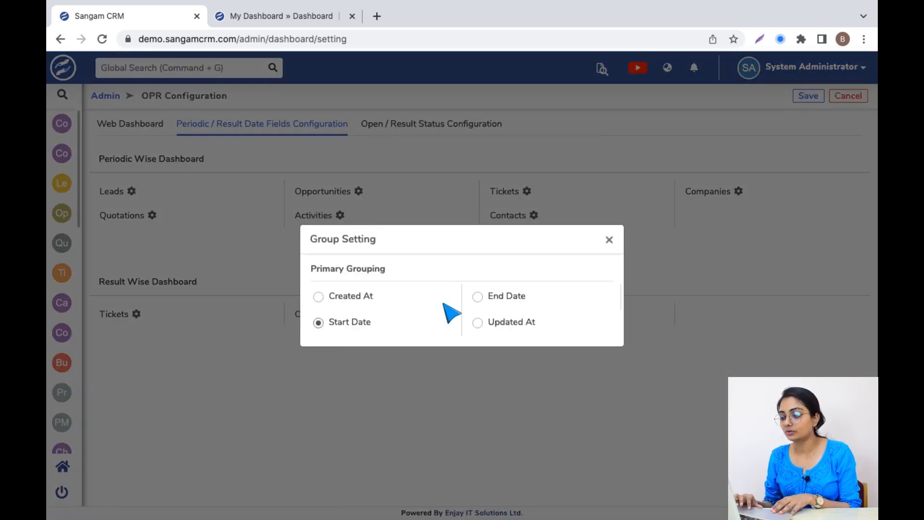
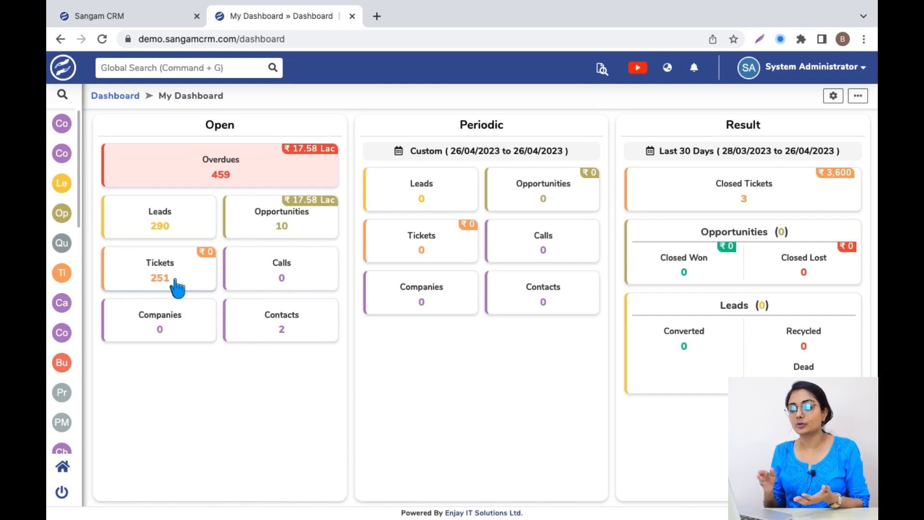
- View the open Tickets breakdown by due date and status on My Dashboard, and return to the dashboard overview
click(176, 287)
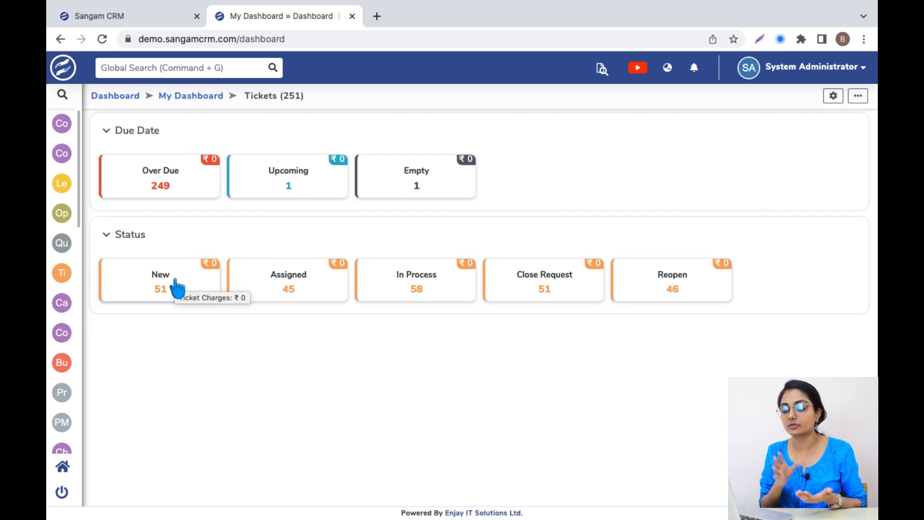
click(179, 99)
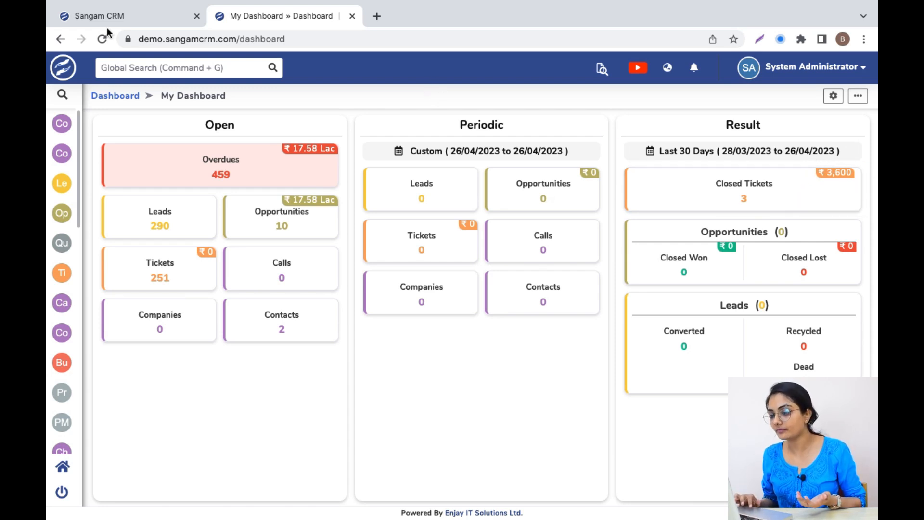
- Review the Fields Name options in the Tickets Open / Result status configuration, keeping Status selected
click(127, 15)
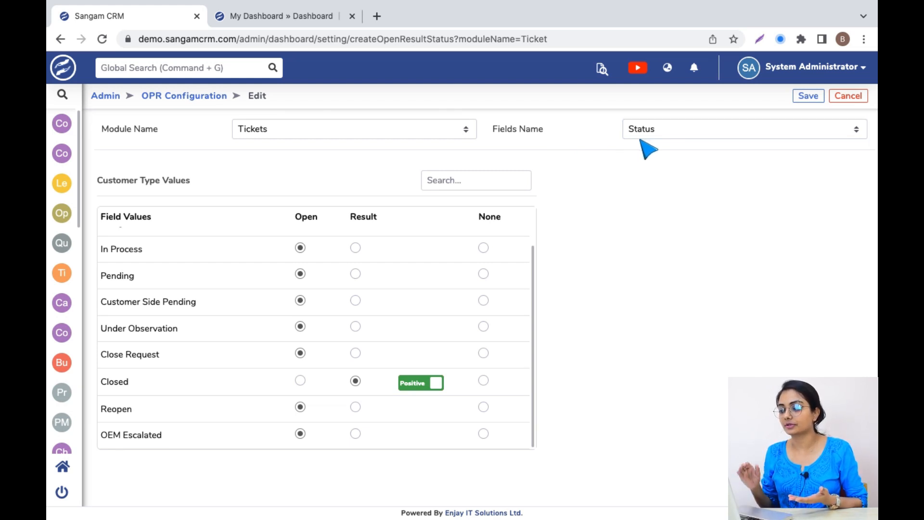
click(665, 128)
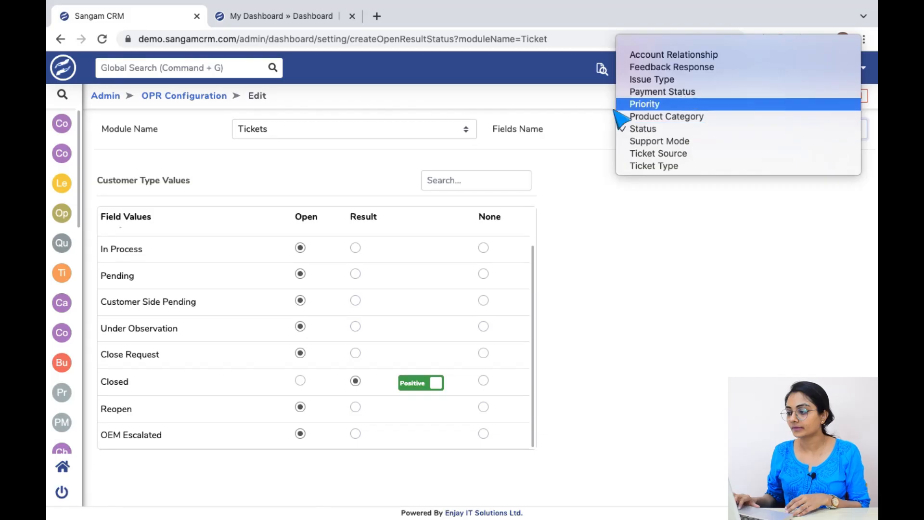
click(622, 126)
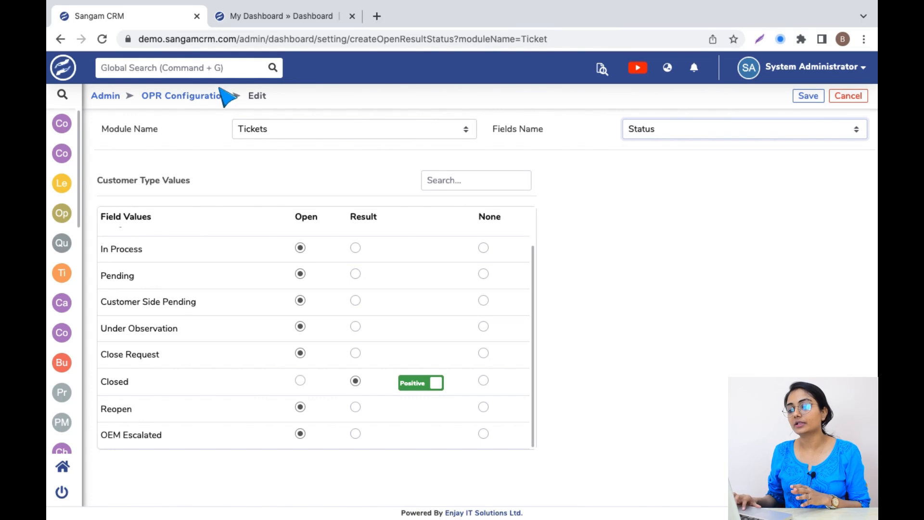
- Open the Opportunities entry from the Open/Result Status List in OPR Configuration
click(184, 97)
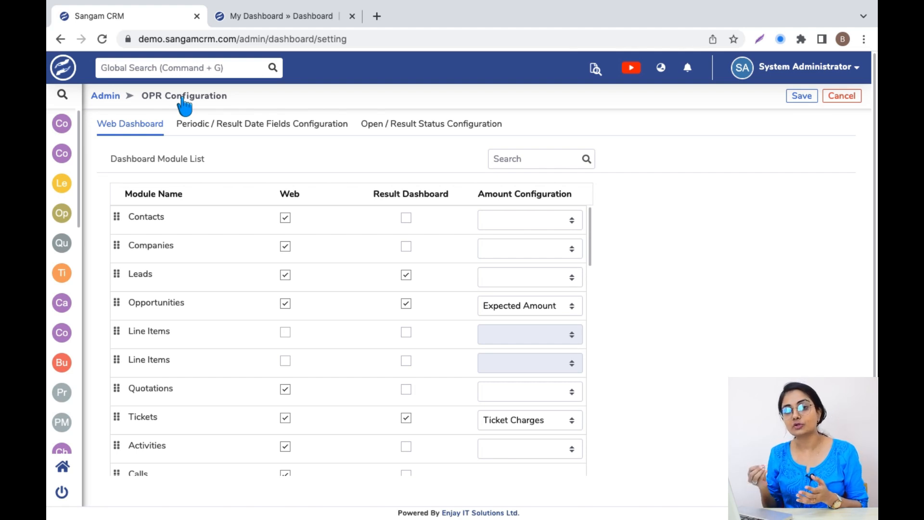
scroll(237, 436, down, 3)
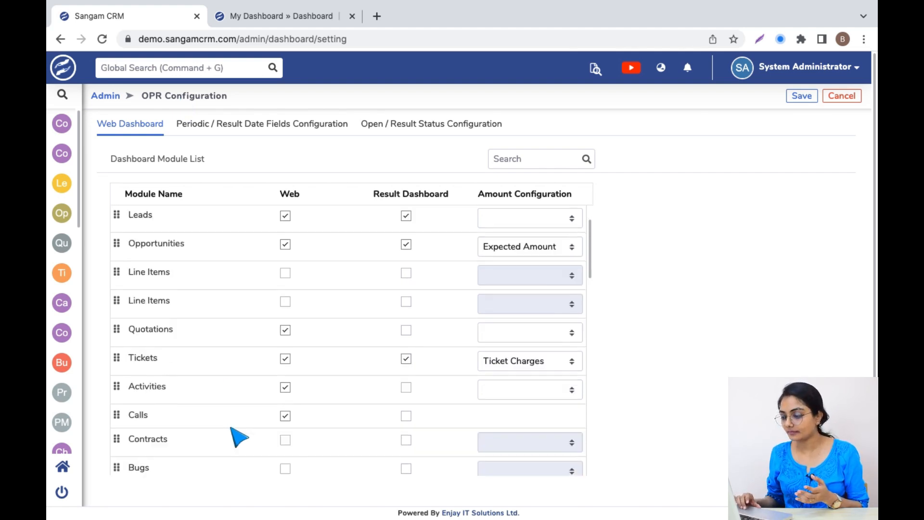
click(427, 126)
scroll(308, 337, down, 1)
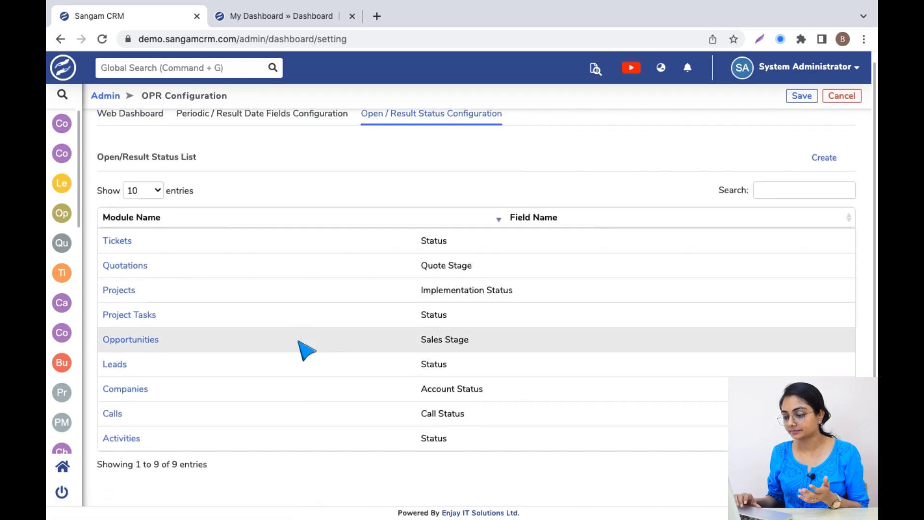
click(123, 342)
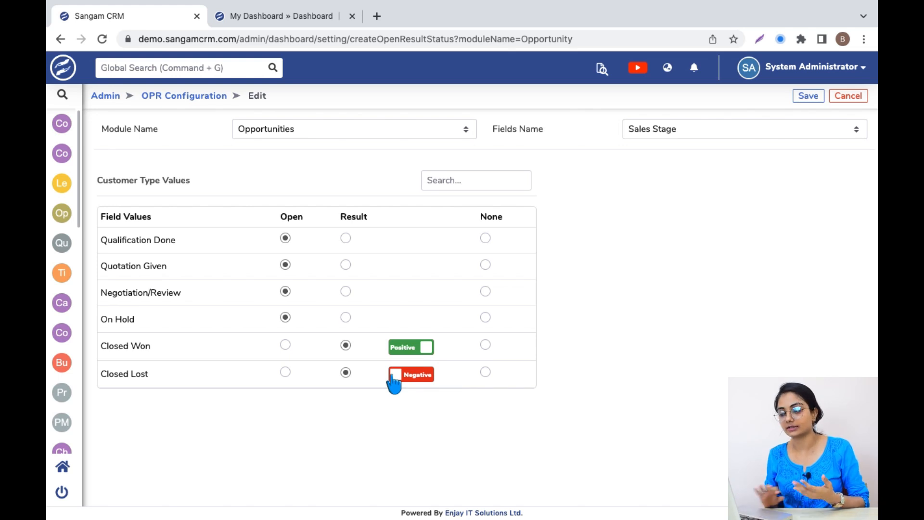
- Examine the Positive and Negative result settings for Closed Won and Closed Lost, and compare them with My Dashboard's Result section
click(423, 356)
click(423, 356)
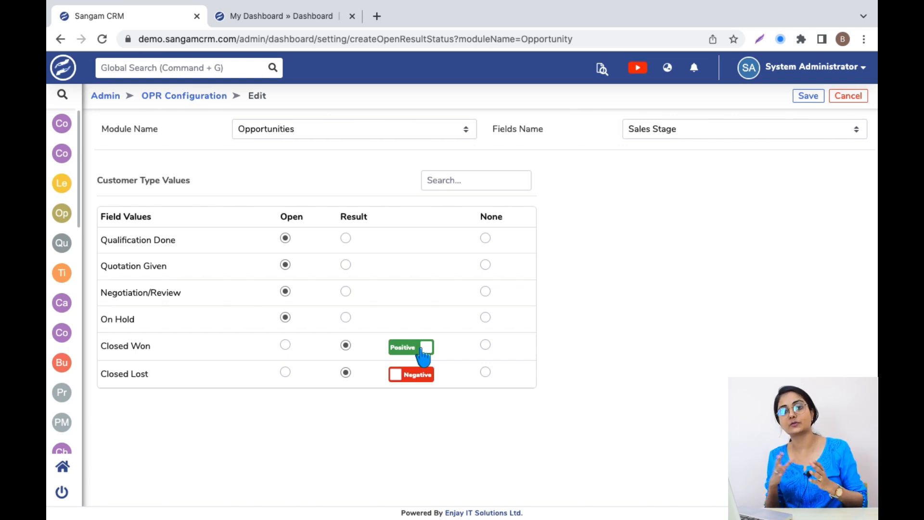
click(302, 20)
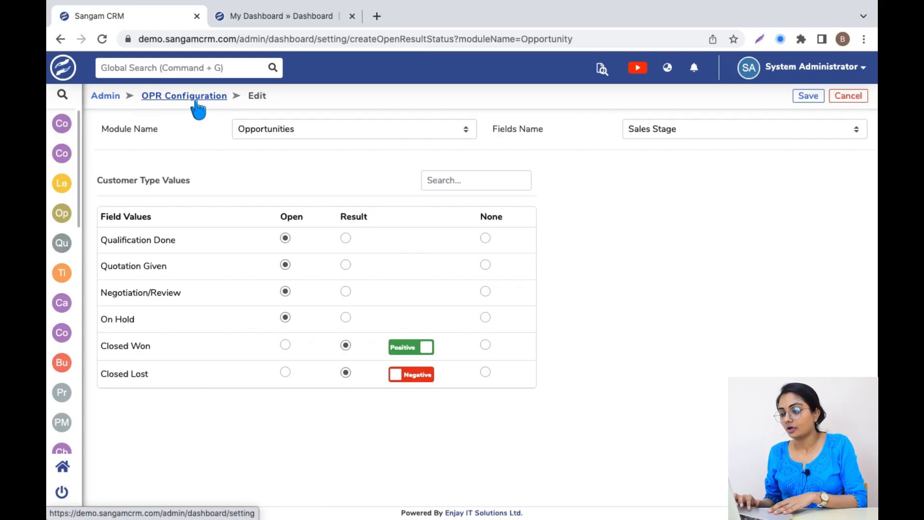
- Return to the Open / Result Status Configuration list in OPR Configuration and start creating a new status configuration
click(196, 102)
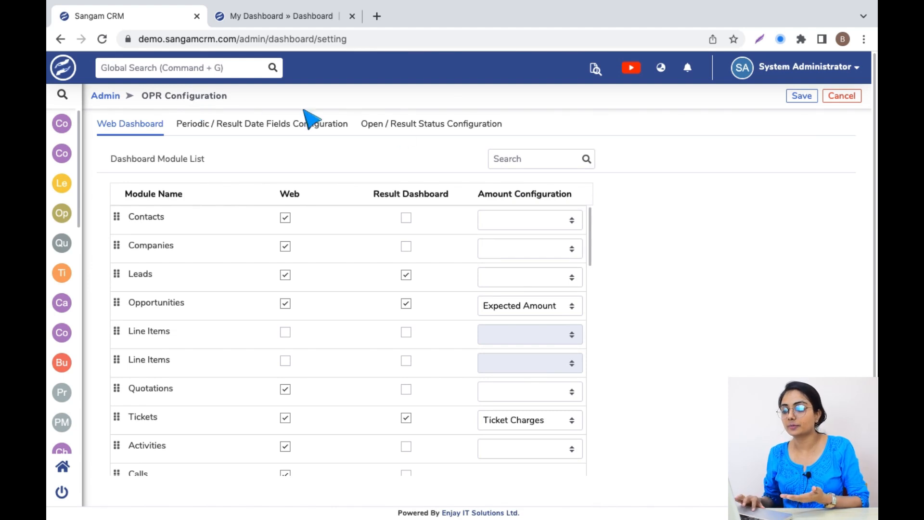
click(427, 131)
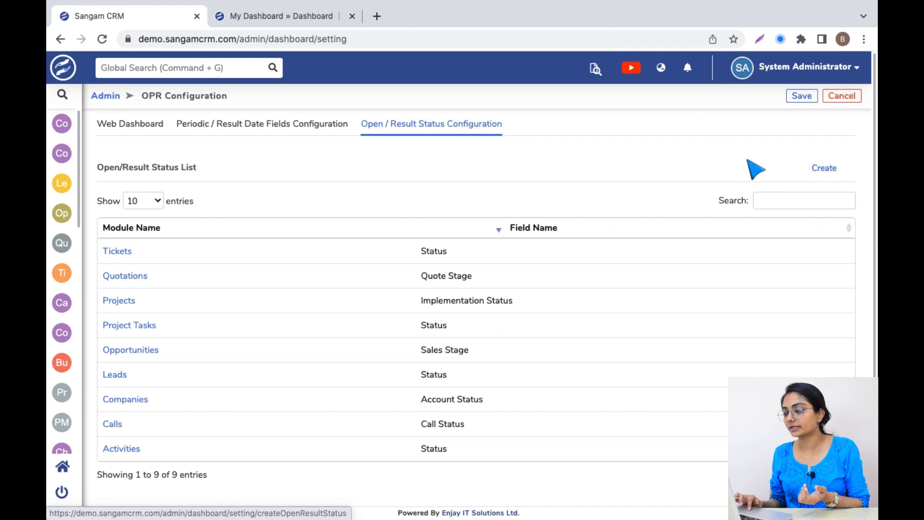
click(829, 174)
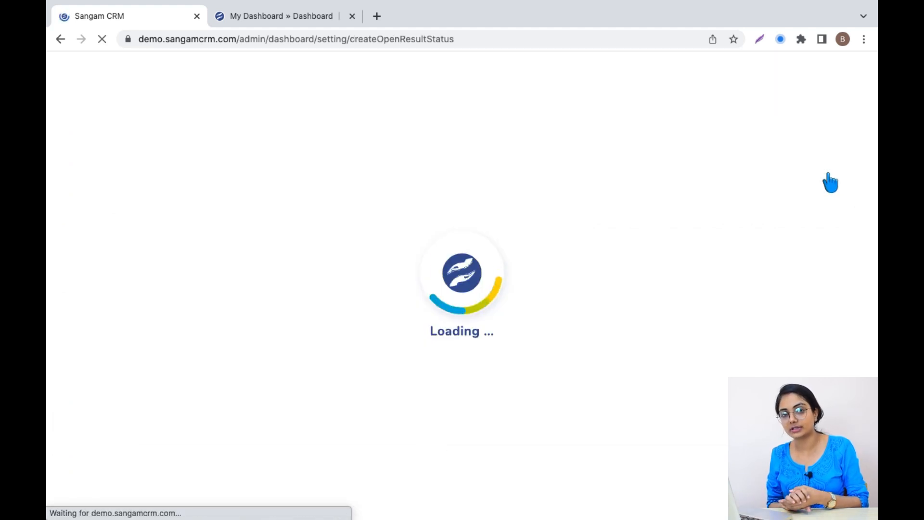
- Select Quotations as the new configuration's module, and review the Fields Name options, keeping Quote Stage selected
click(445, 130)
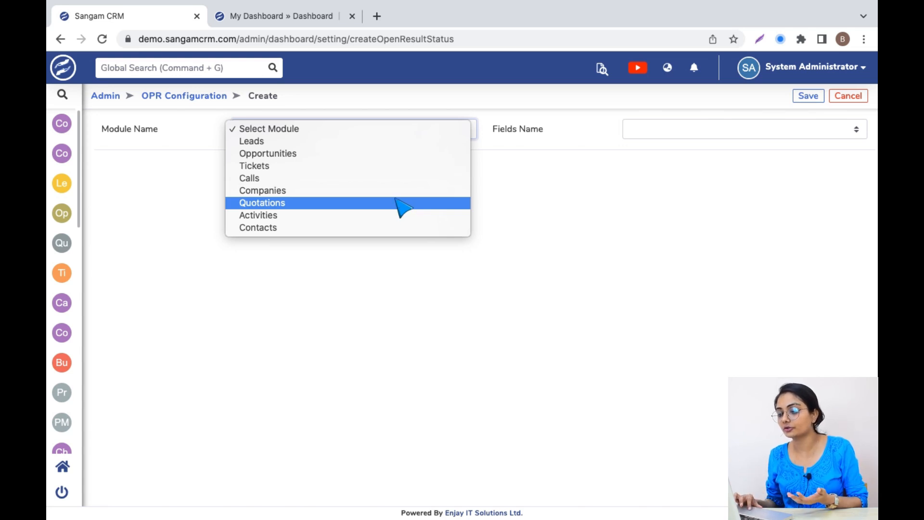
click(400, 206)
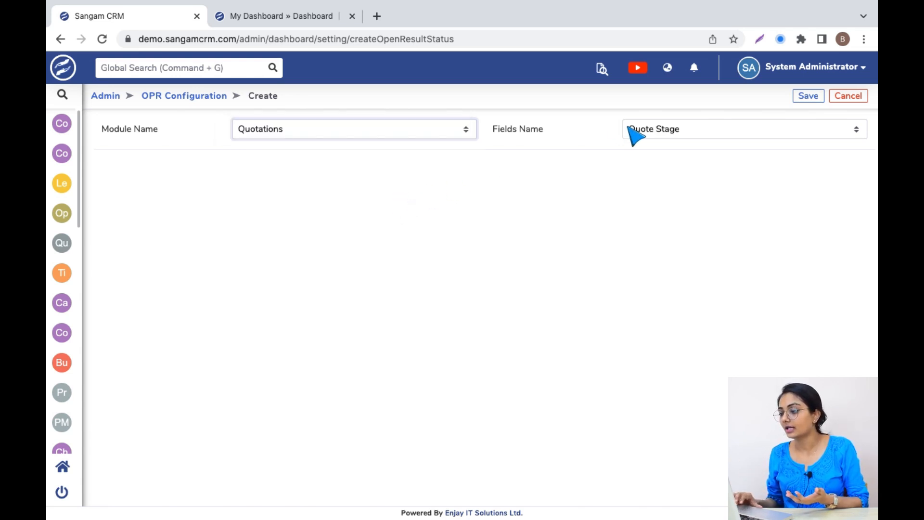
click(633, 133)
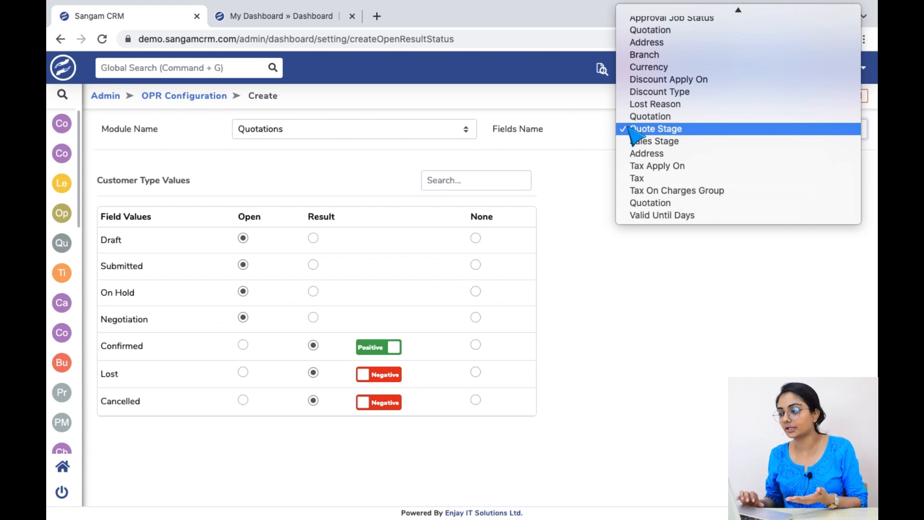
click(631, 131)
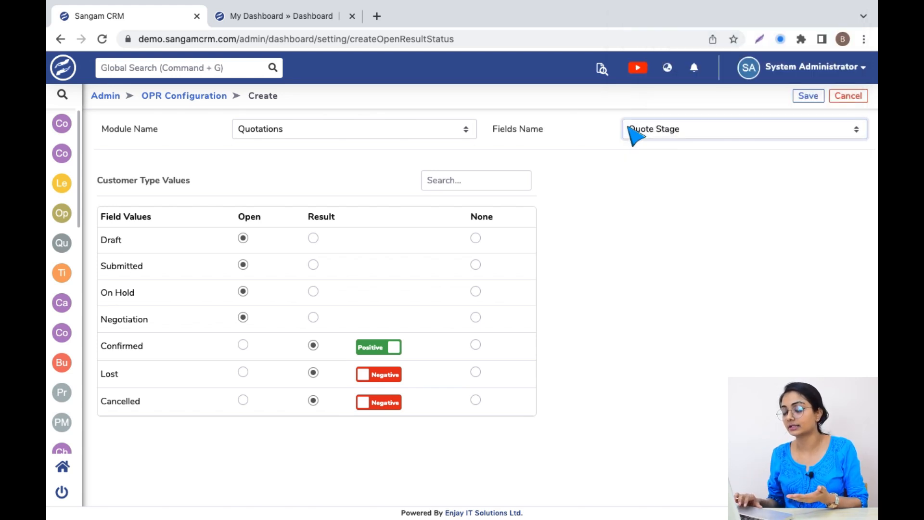